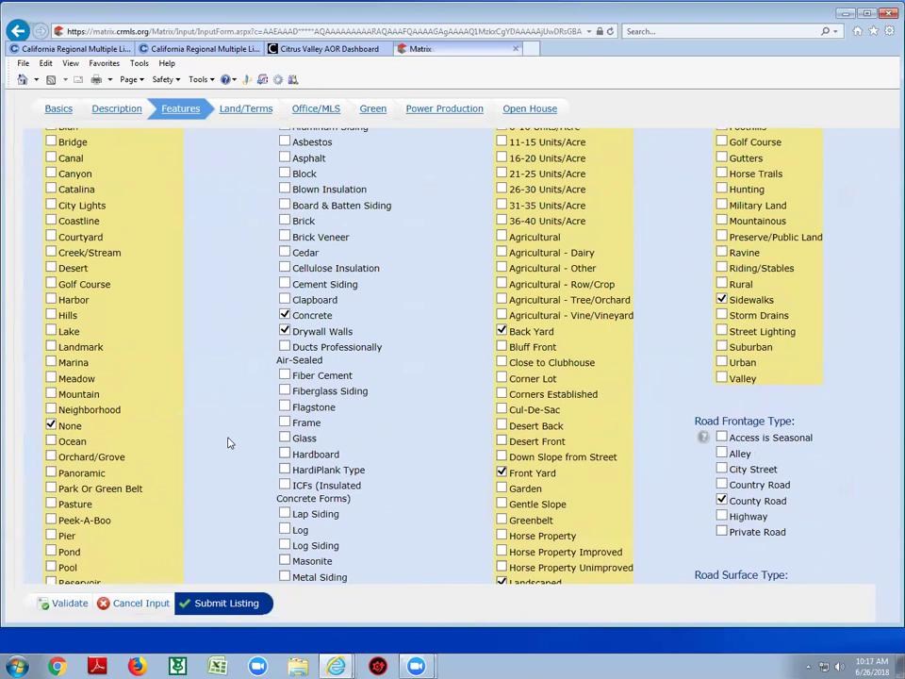
Review the view, construction, lot, door, fencing, roof, disclosure, security and foundation selections on the listing's Features page.
scroll(236, 445, down, 5)
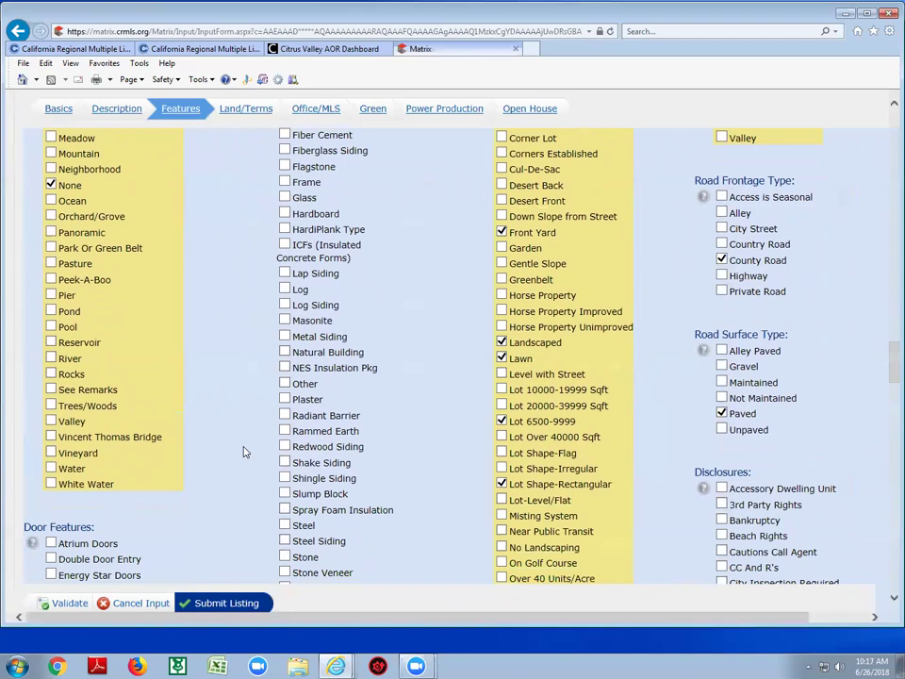
scroll(243, 452, down, 5)
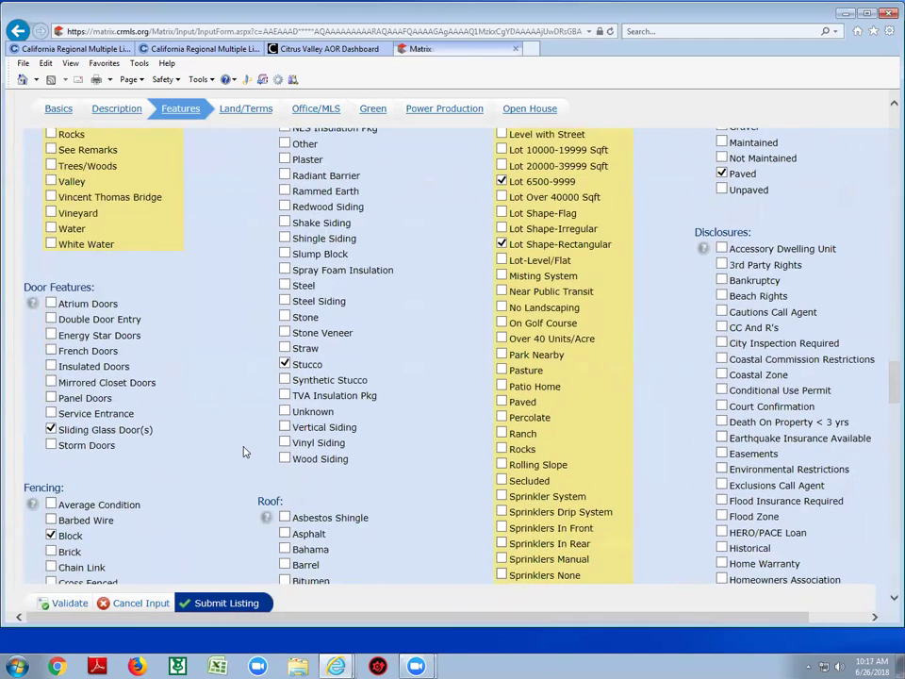
scroll(243, 451, down, 7)
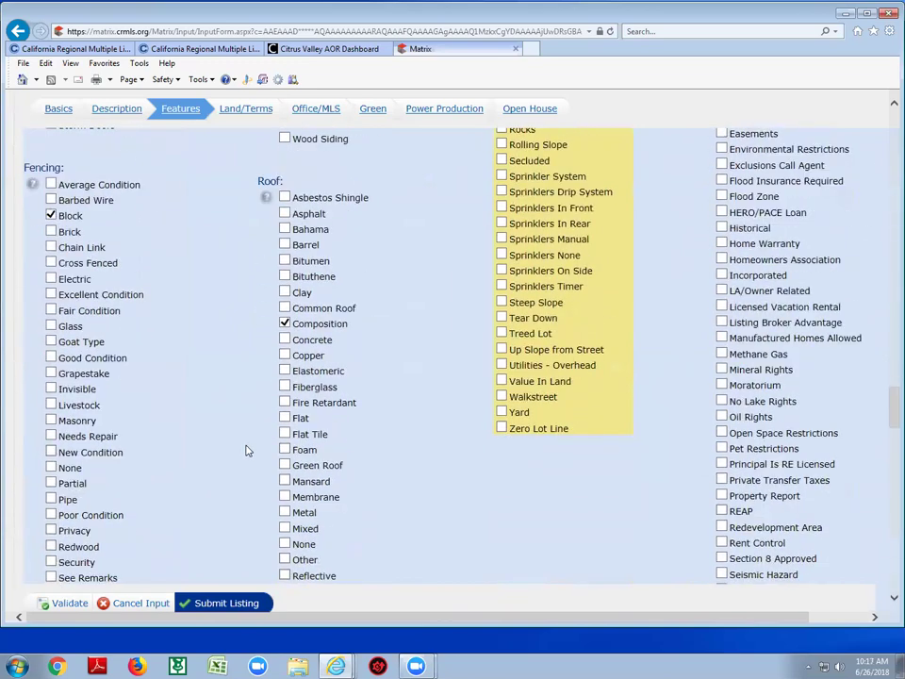
scroll(245, 450, down, 2)
scroll(245, 450, down, 9)
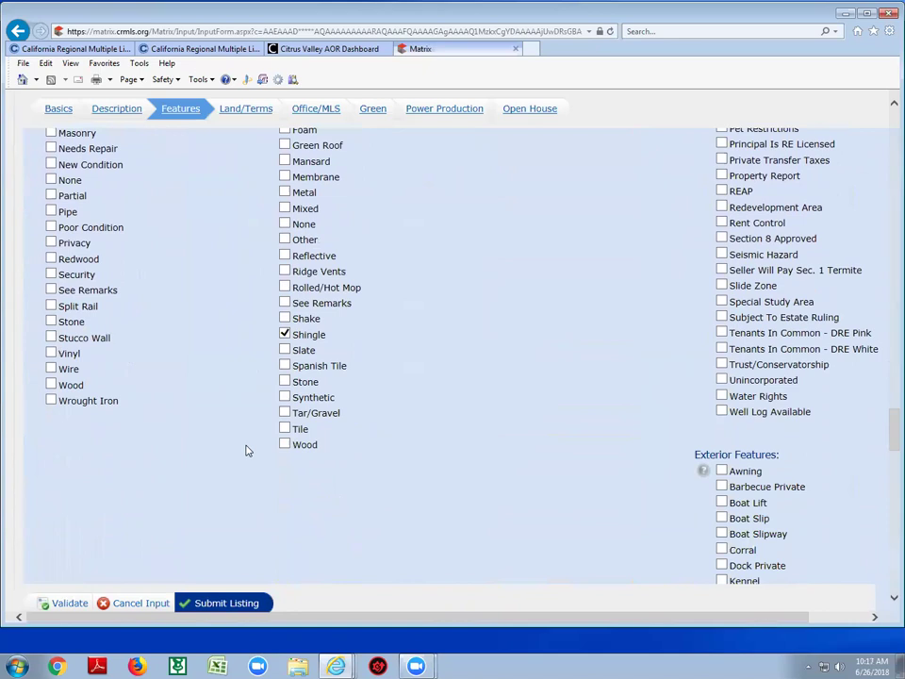
scroll(246, 450, down, 9)
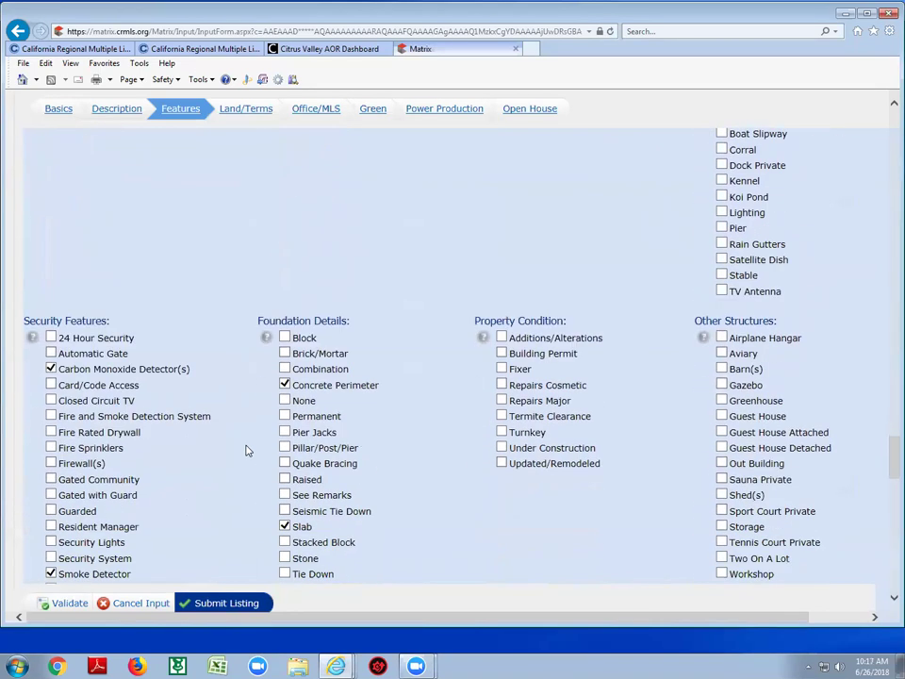
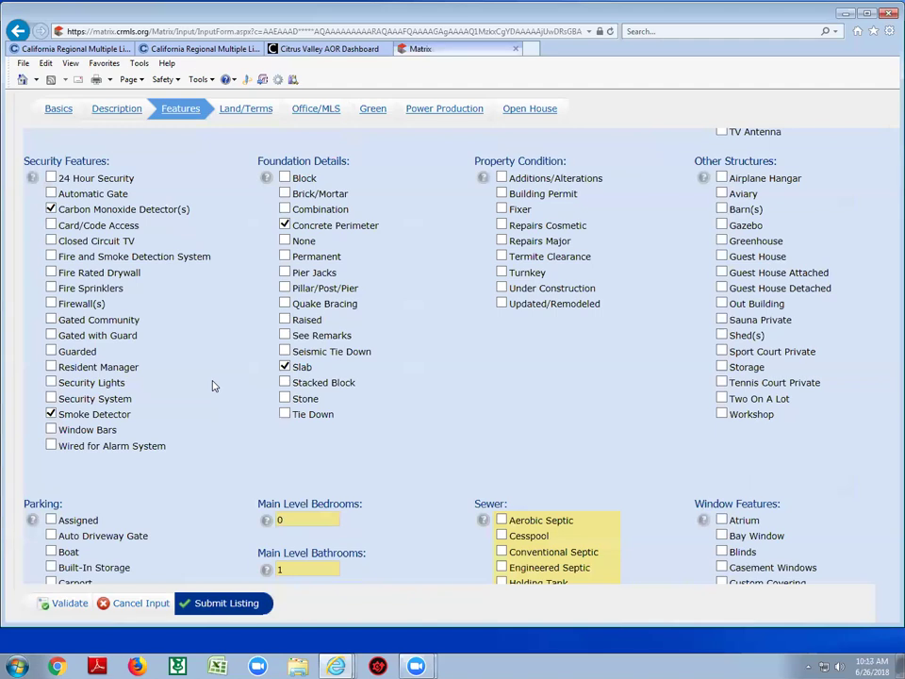
Examine the parking, garage, sewer, water source, window and waterfront sections of the Features page through the end of the parking list.
scroll(238, 328, down, 5)
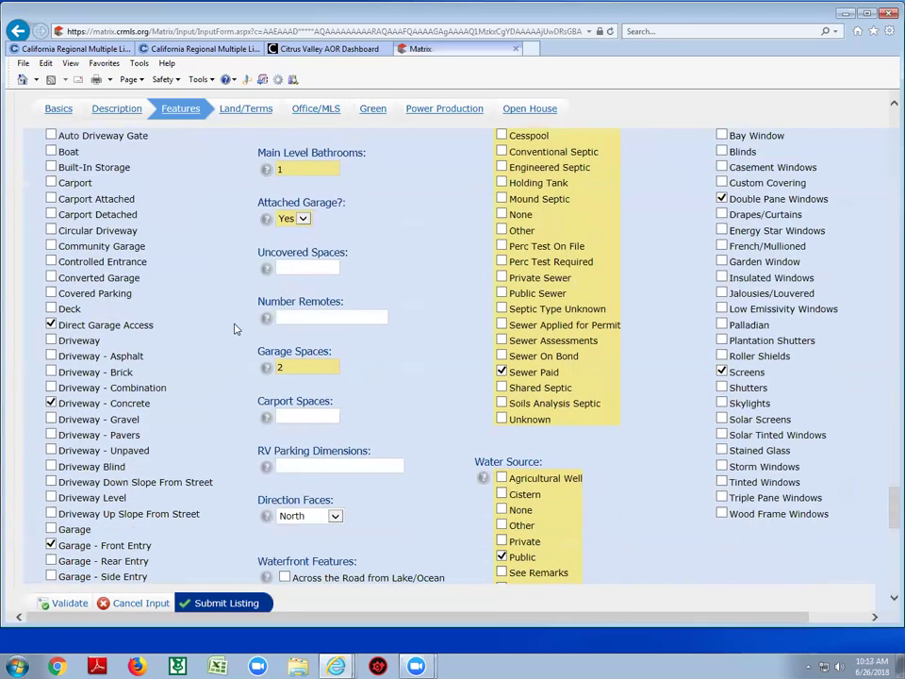
scroll(236, 328, up, 1)
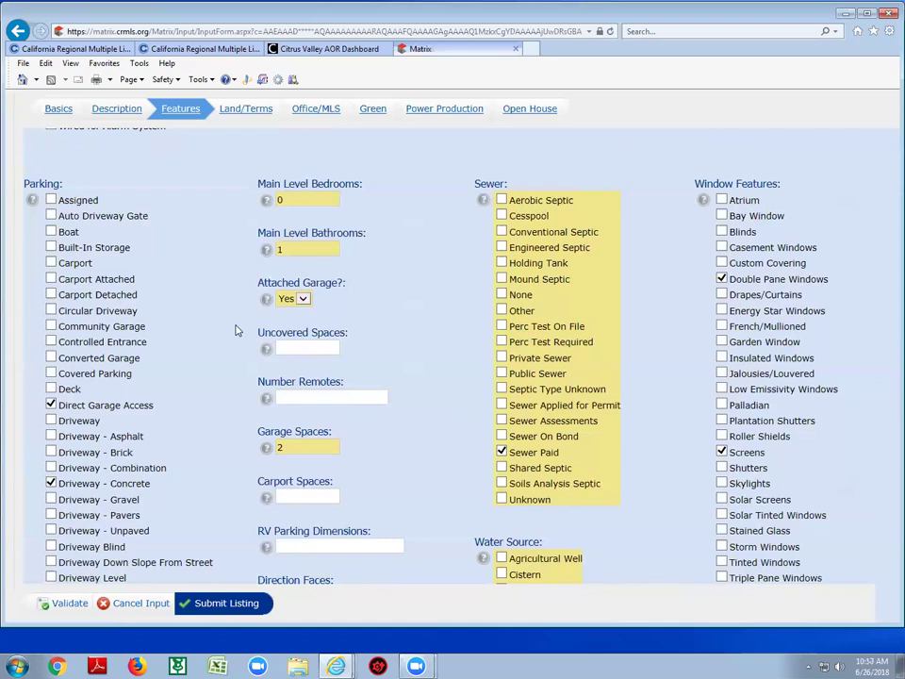
scroll(268, 356, down, 2)
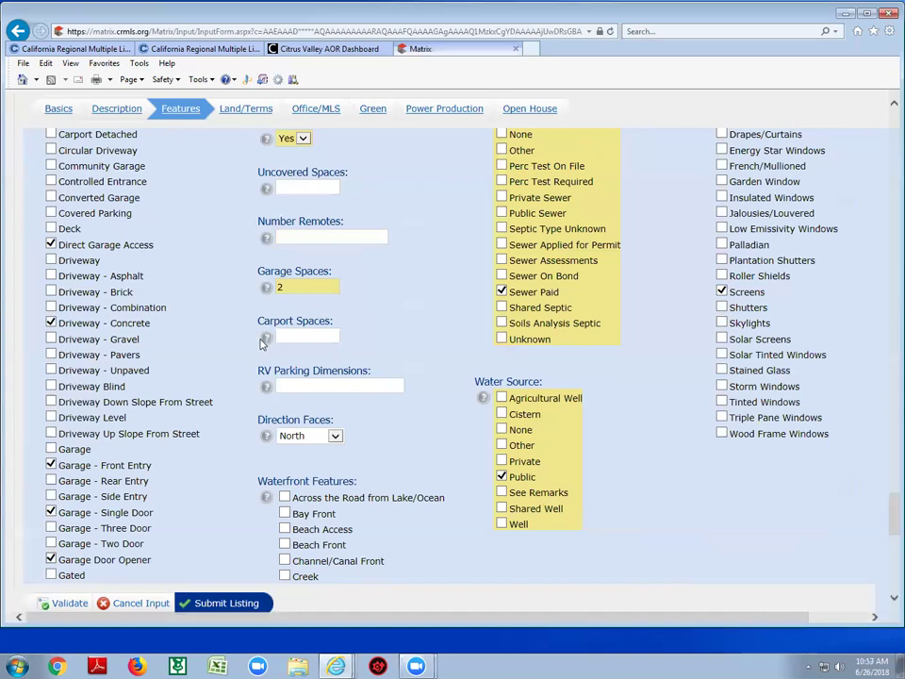
scroll(226, 356, down, 3)
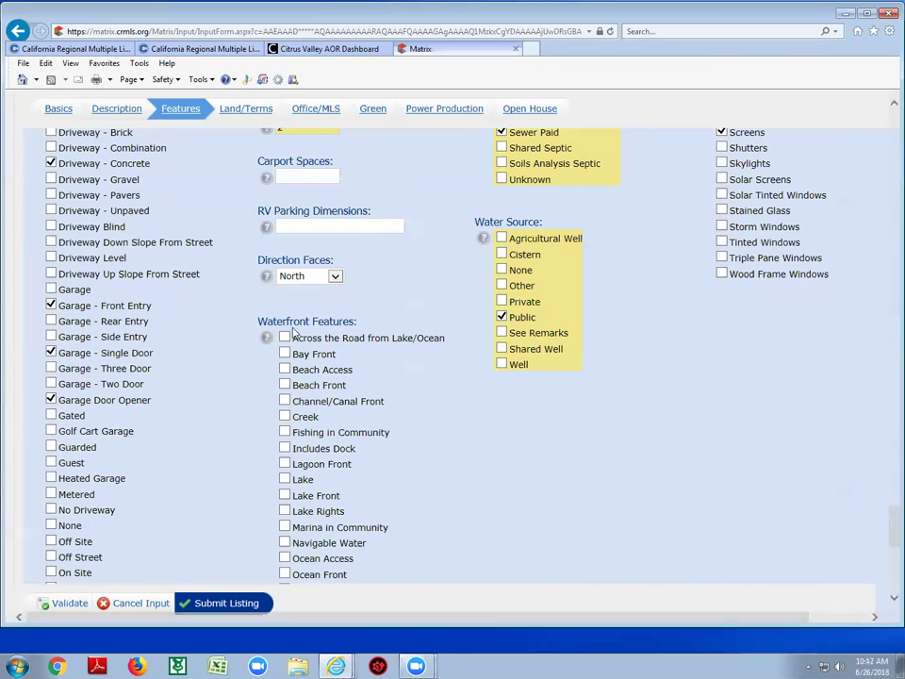
scroll(206, 409, down, 1)
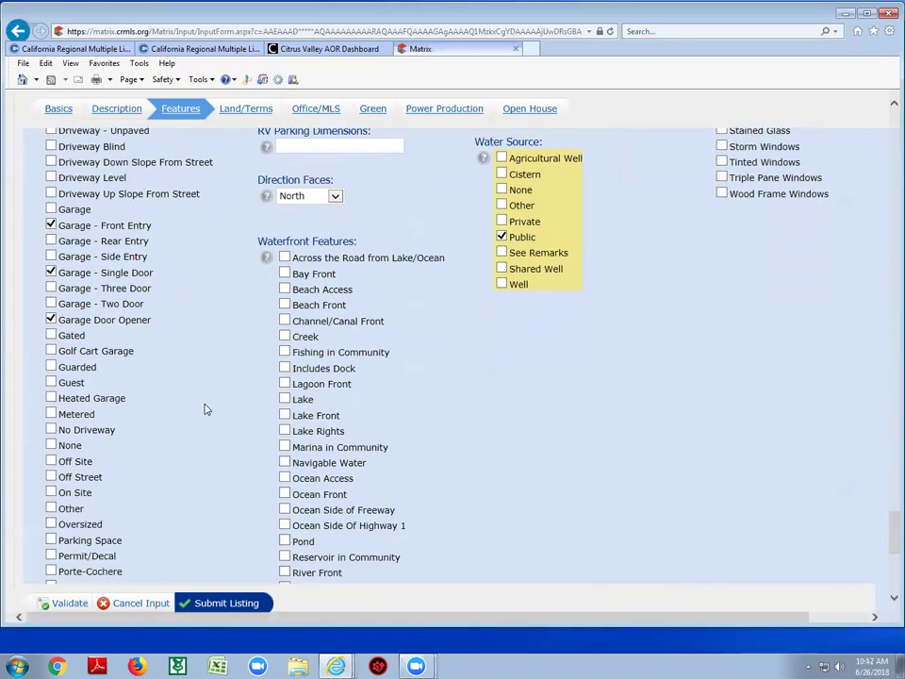
scroll(206, 409, down, 1)
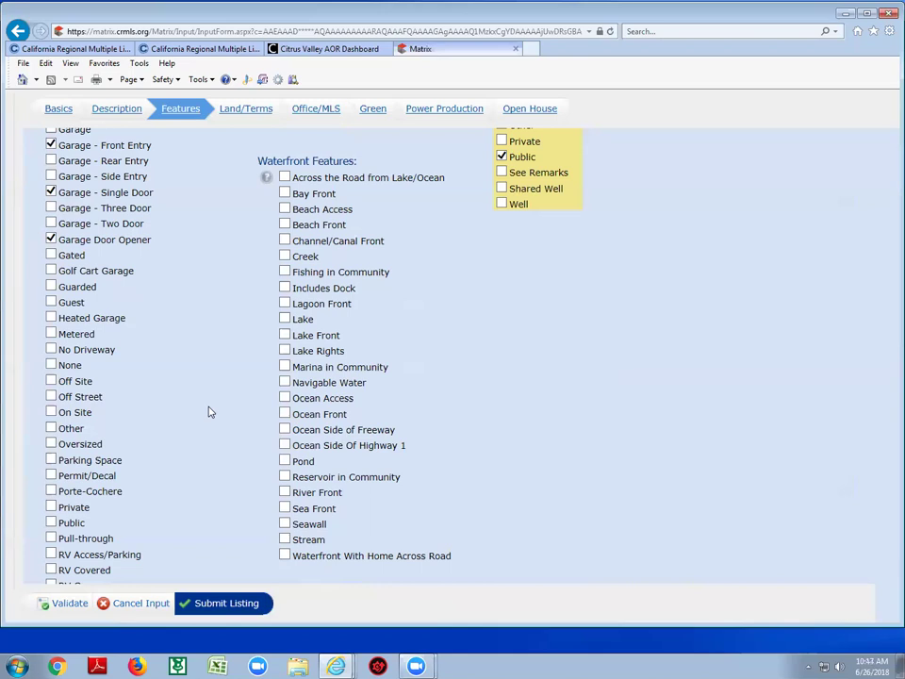
scroll(204, 395, down, 2)
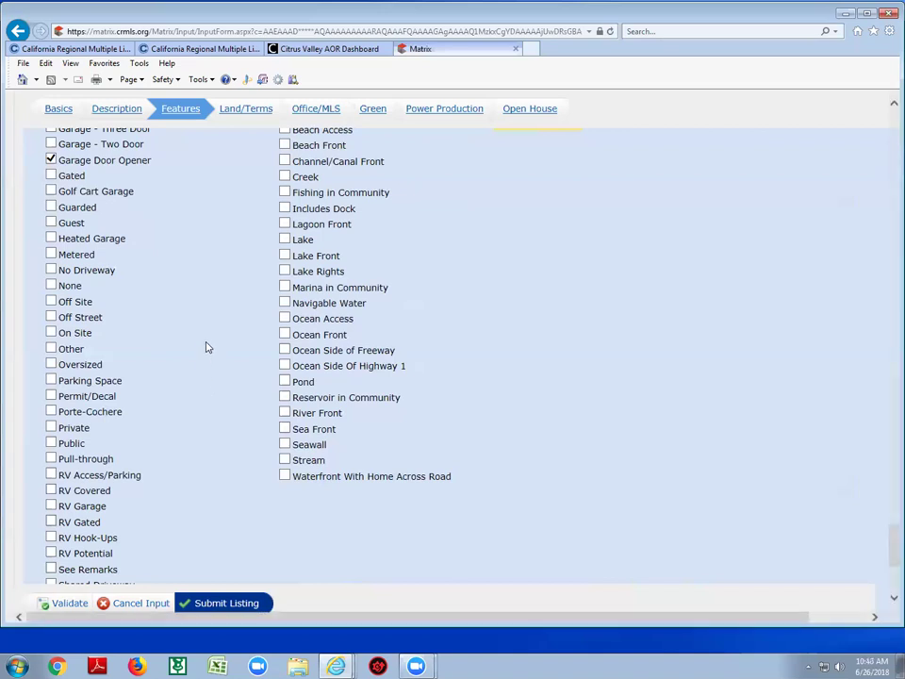
scroll(169, 386, down, 1)
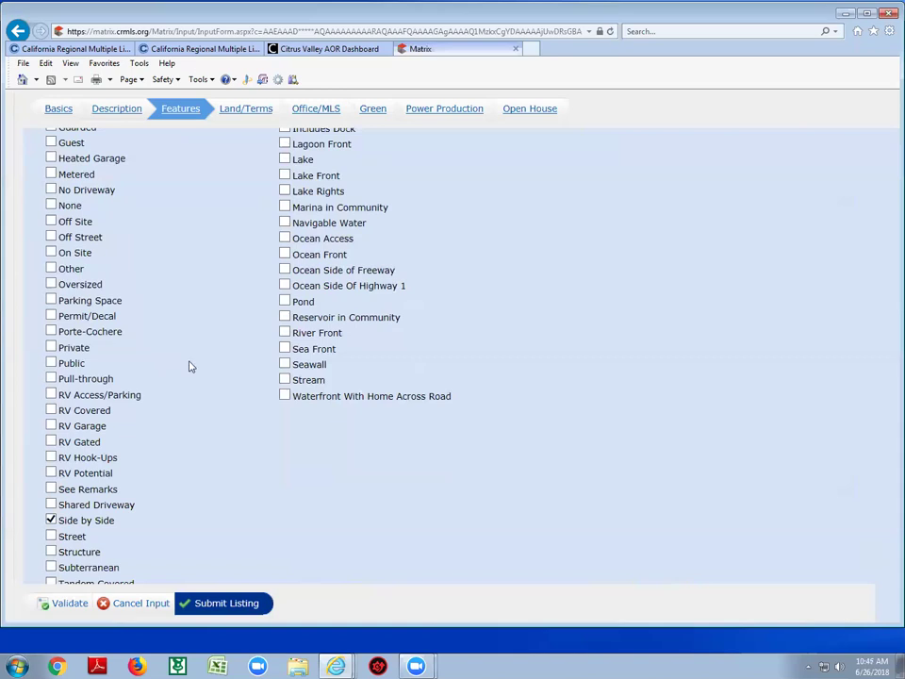
scroll(221, 386, down, 2)
scroll(221, 387, down, 2)
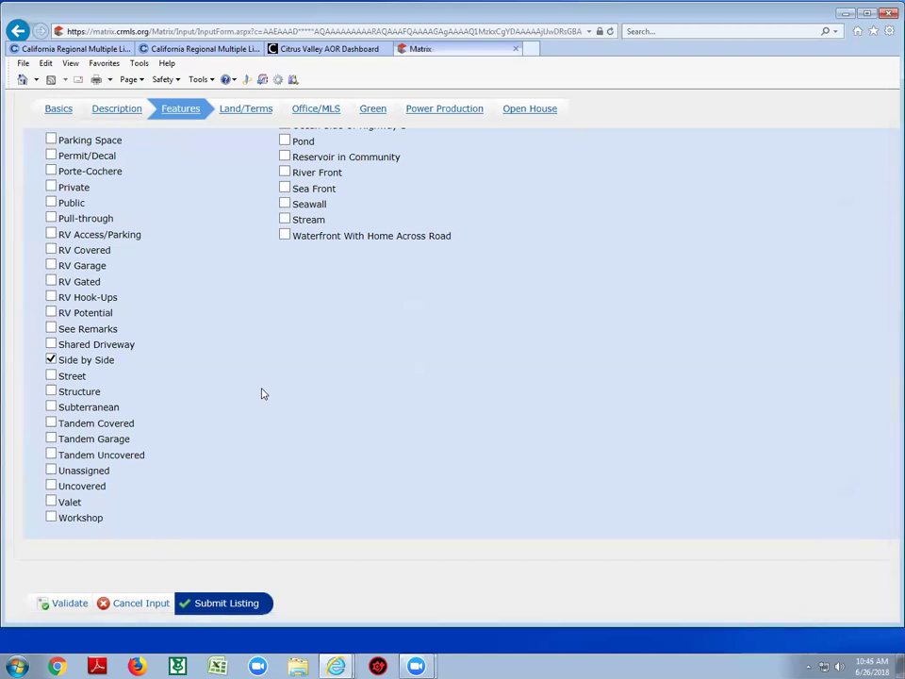
scroll(263, 393, up, 5)
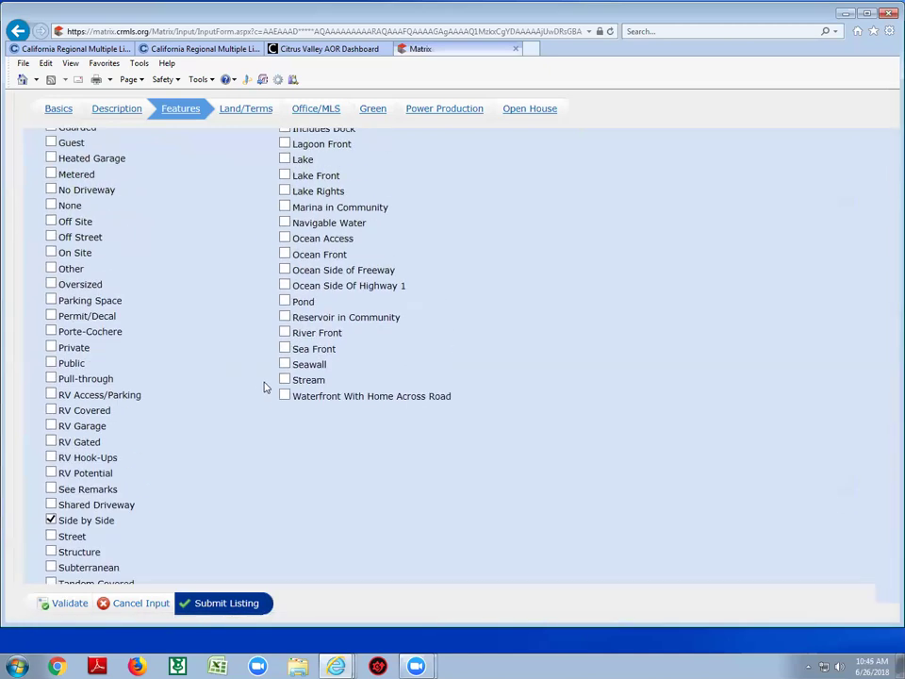
scroll(264, 387, up, 4)
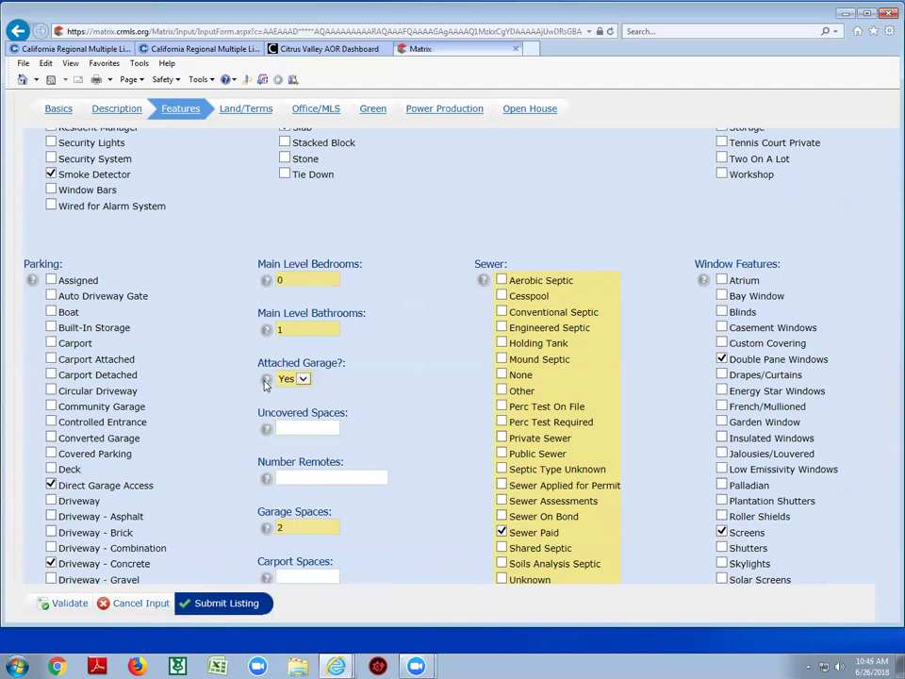
View the available Direction Faces choices without changing the selection, and look over the Waterfront Features options.
scroll(303, 426, down, 3)
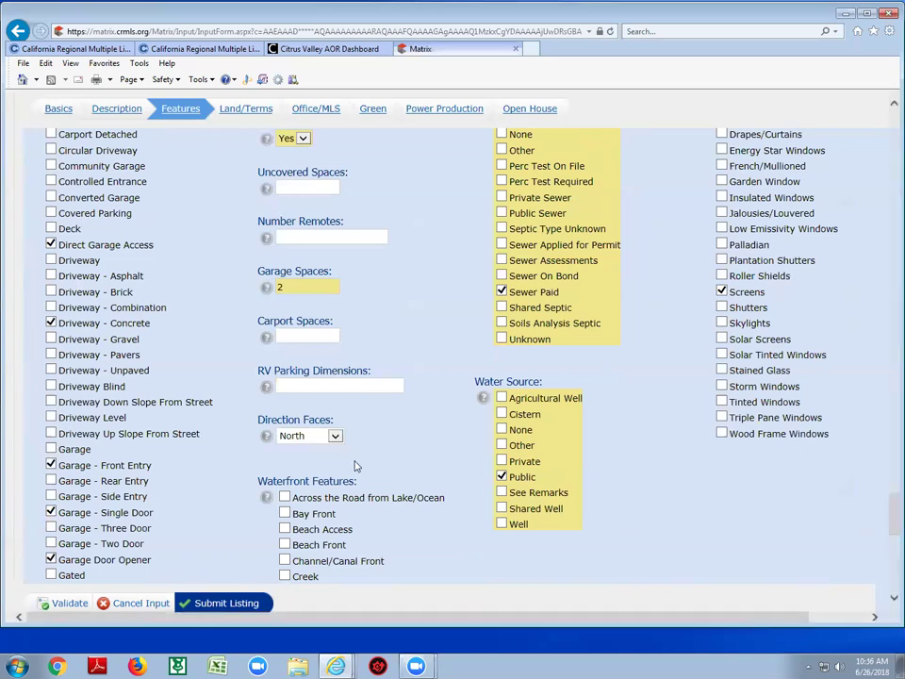
click(336, 436)
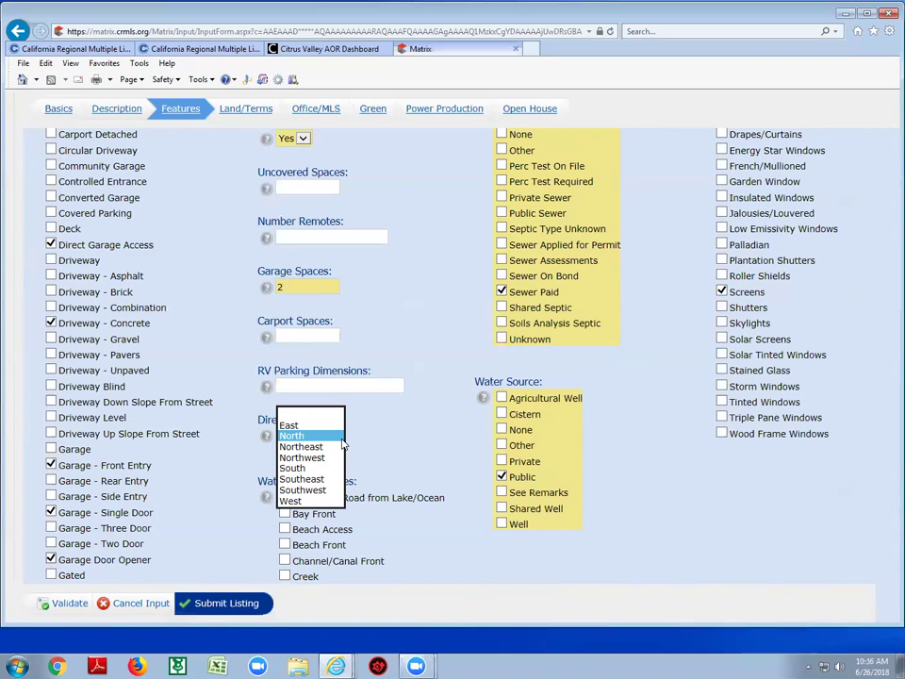
click(374, 495)
scroll(402, 438, down, 3)
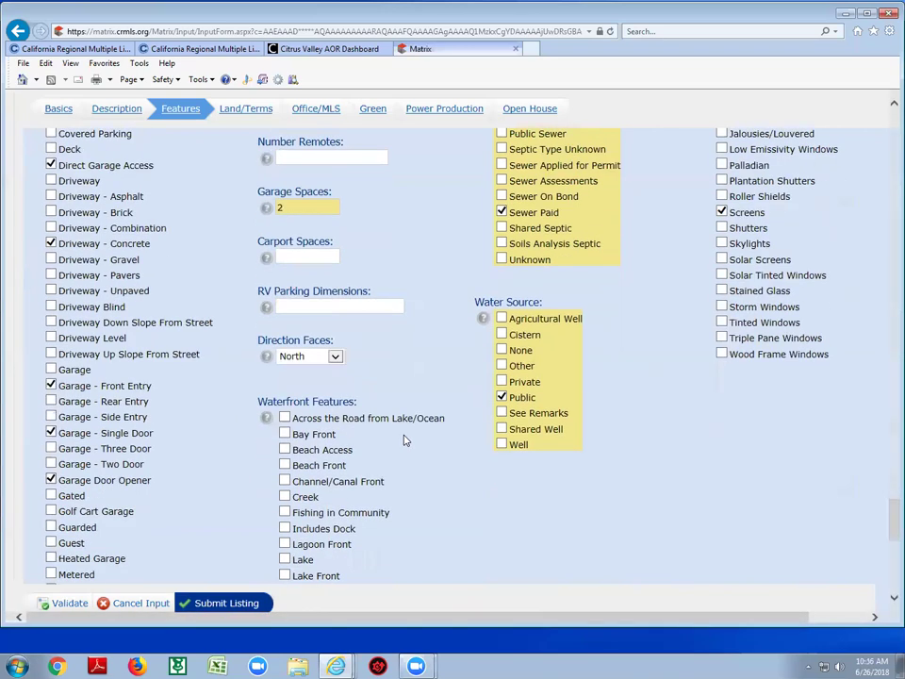
scroll(404, 441, down, 3)
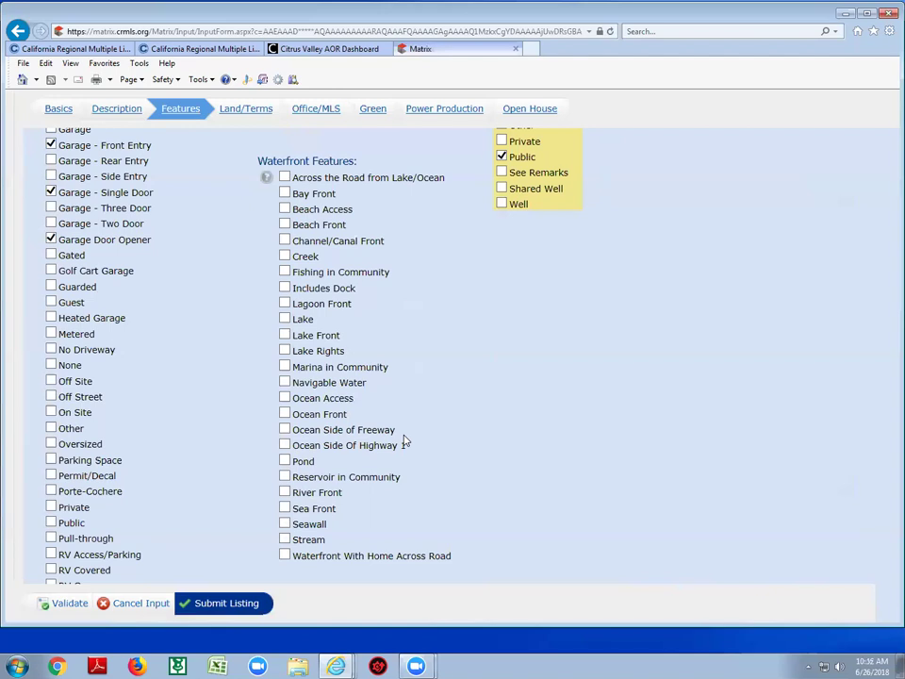
Recheck the parking, main level, garage, sewer, water source and window entries, and continue to the Land/Terms page.
scroll(375, 478, up, 3)
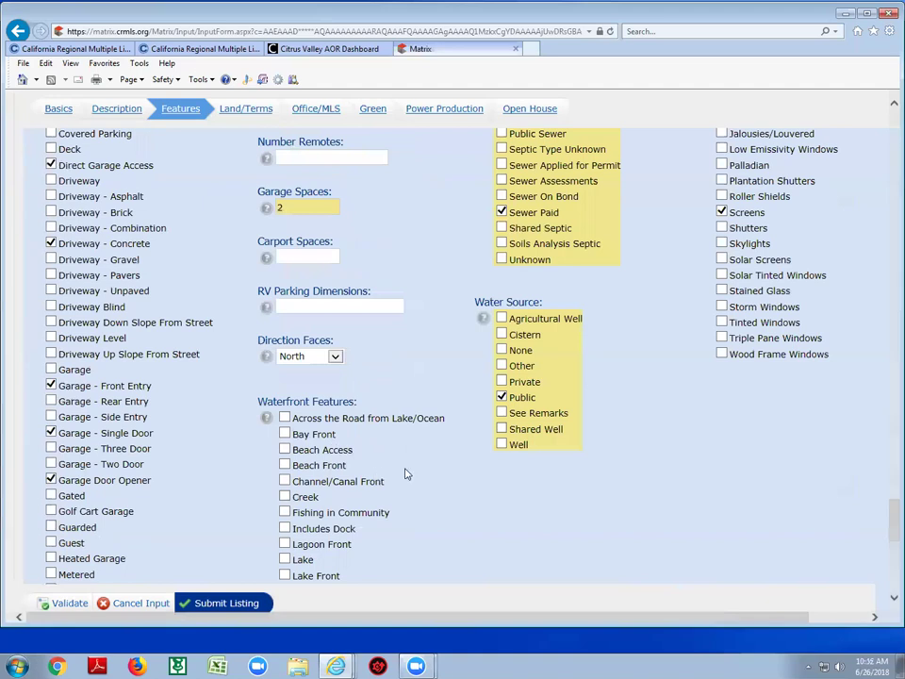
scroll(405, 474, up, 3)
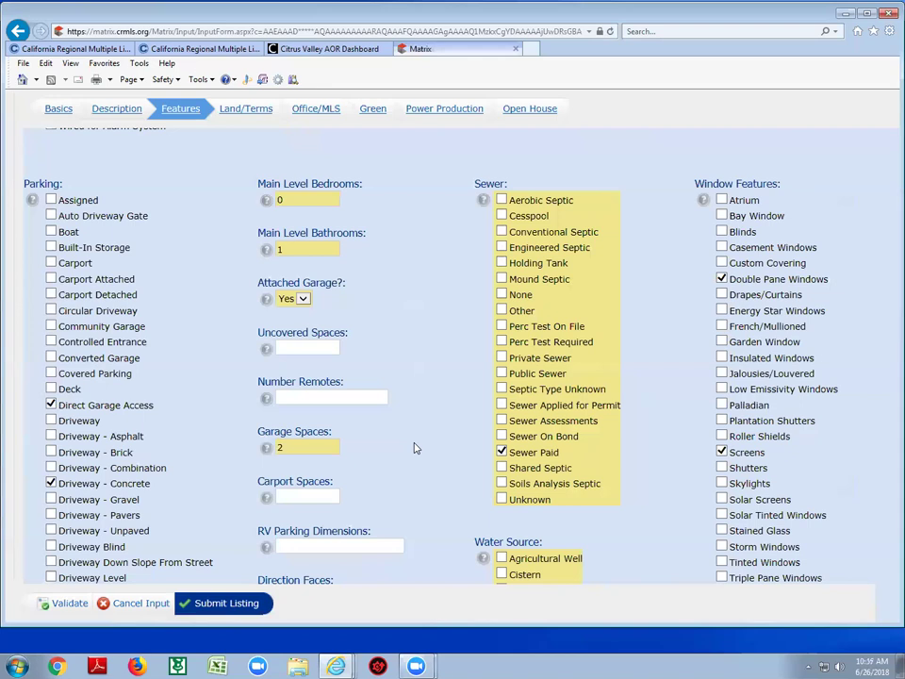
scroll(424, 450, down, 1)
scroll(447, 454, up, 1)
scroll(443, 453, down, 2)
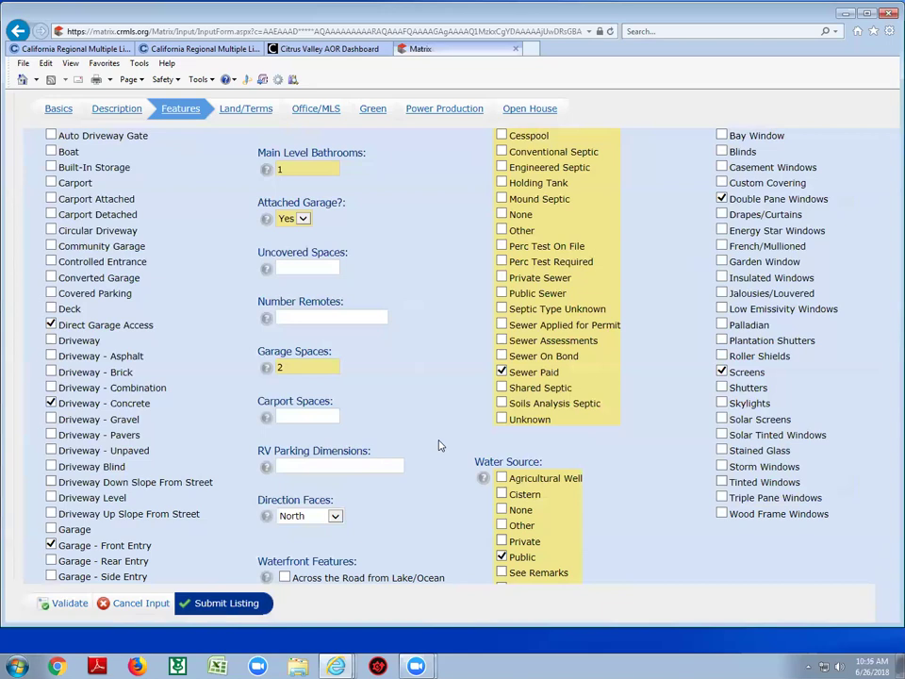
scroll(439, 445, up, 1)
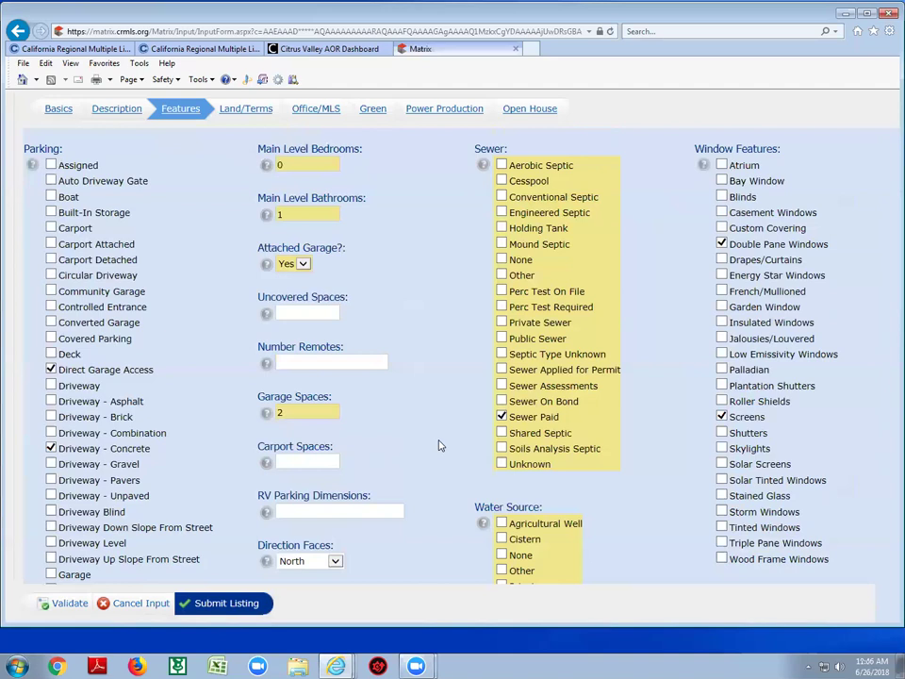
scroll(462, 462, down, 5)
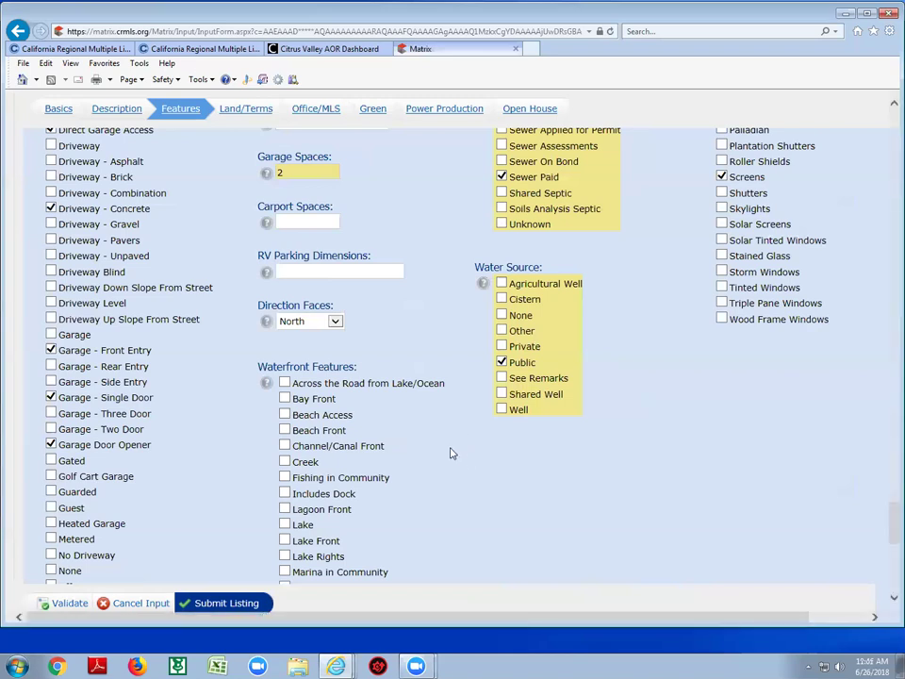
scroll(452, 448, down, 3)
scroll(452, 448, down, 6)
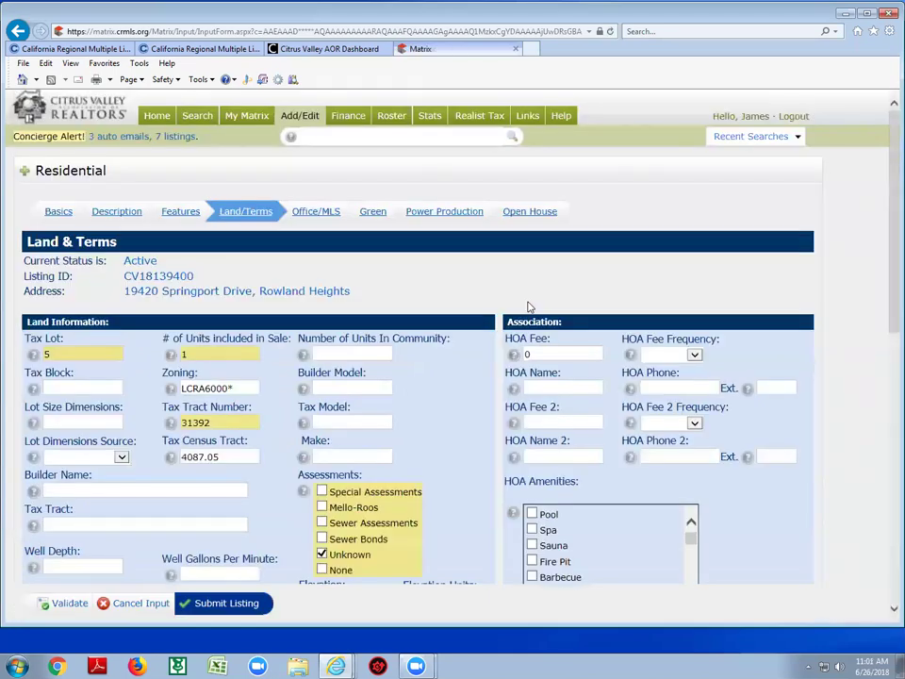
Examine the land information and association fields, including the HOA Fee Frequency choices, leaving the frequency blank.
scroll(485, 307, down, 1)
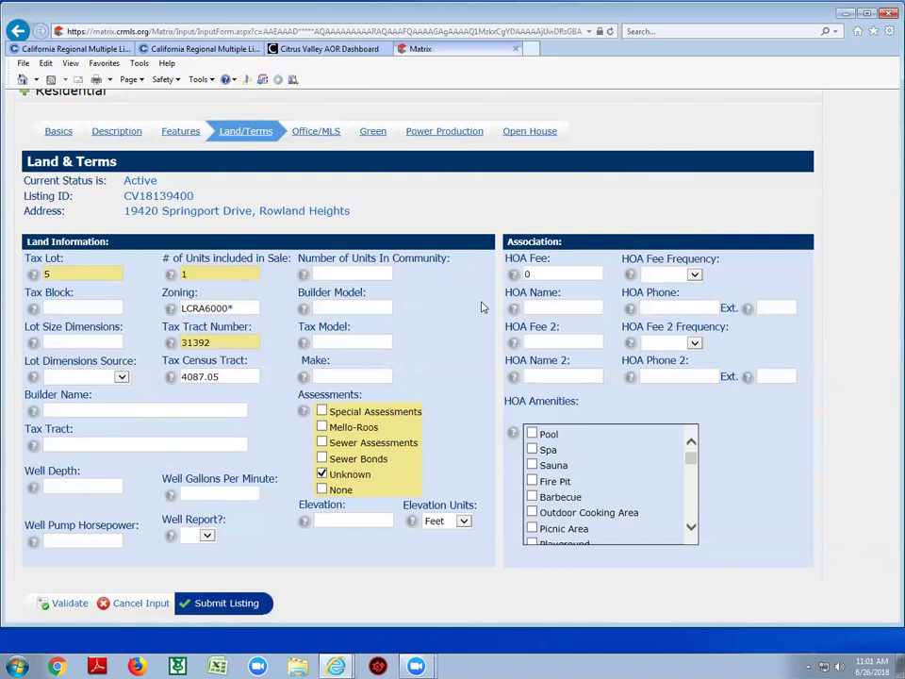
scroll(463, 313, down, 1)
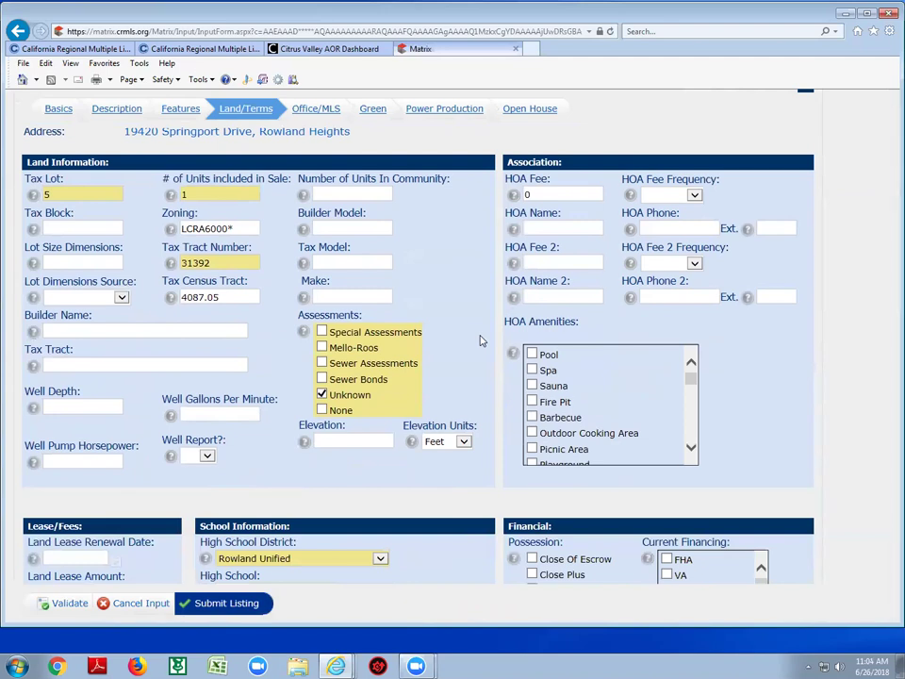
click(695, 196)
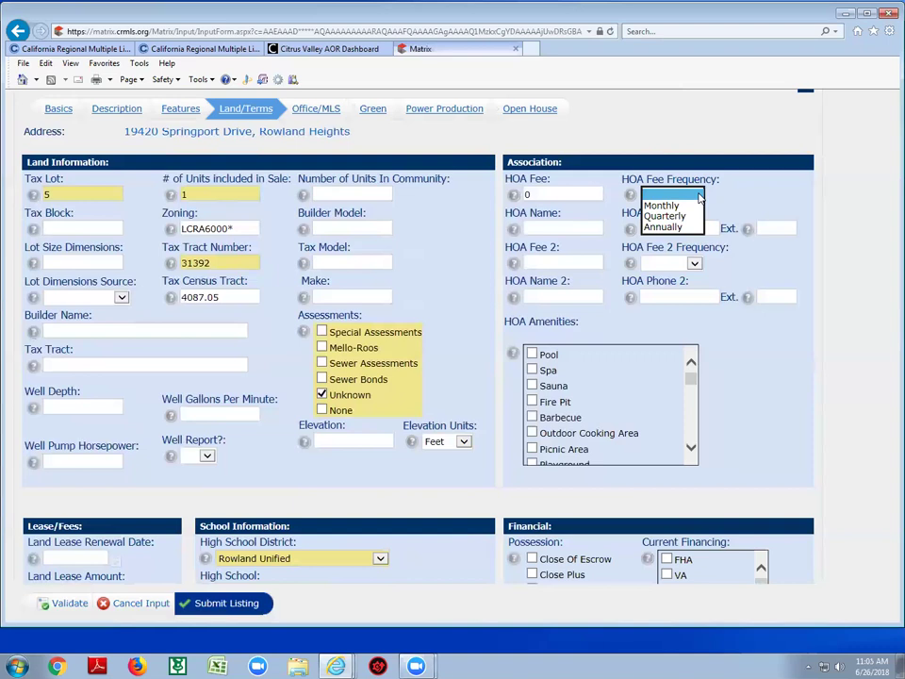
click(753, 367)
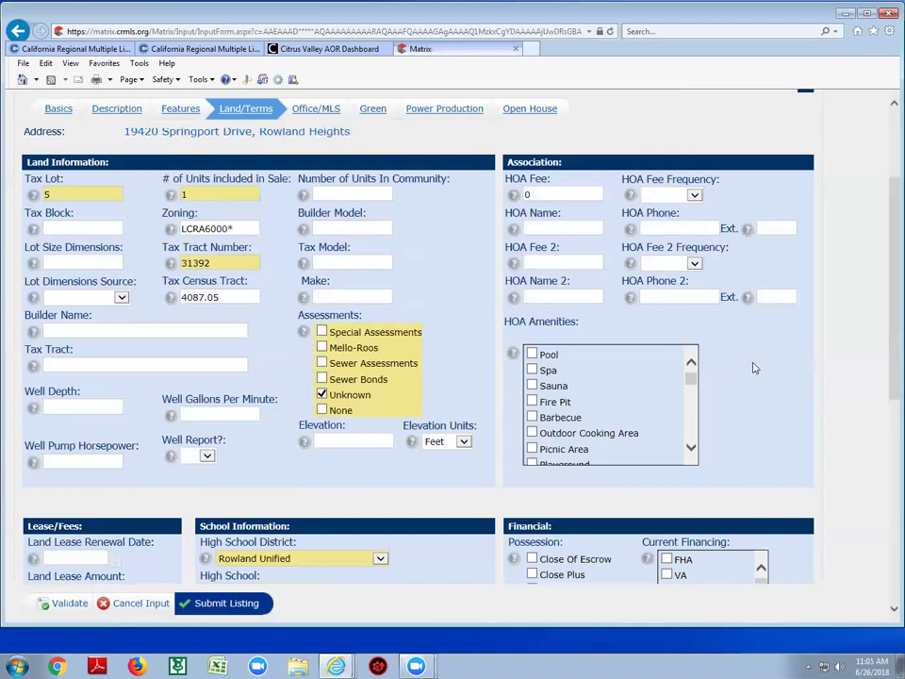
Examine the HOA Amenities options through the end of the list, including recreation, utilities, dues, pet rules and security entries, without selecting any.
scroll(754, 367, down, 1)
scroll(753, 366, down, 1)
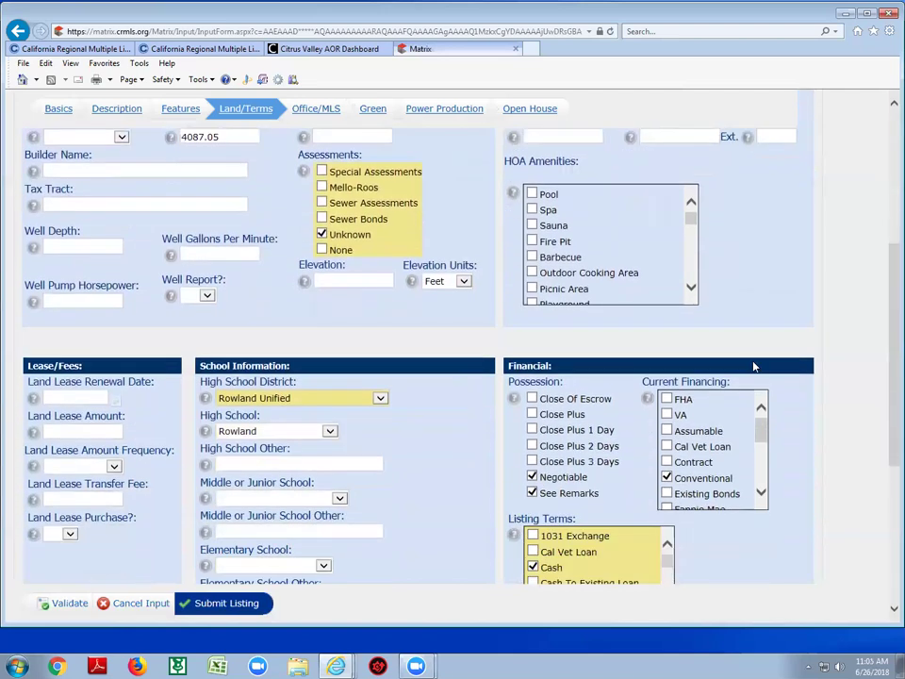
click(691, 220)
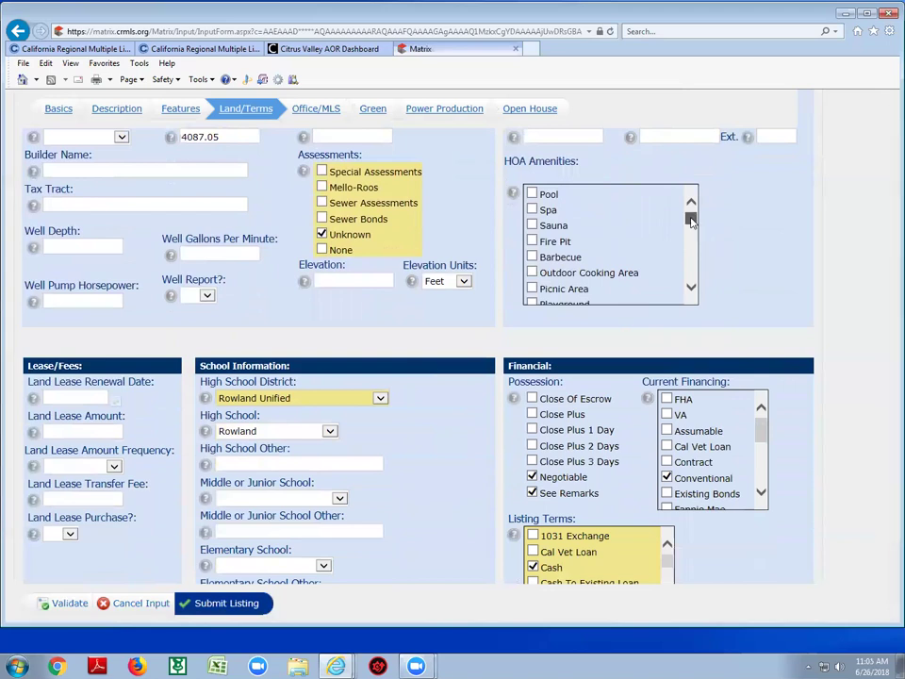
drag(691, 219, 691, 233)
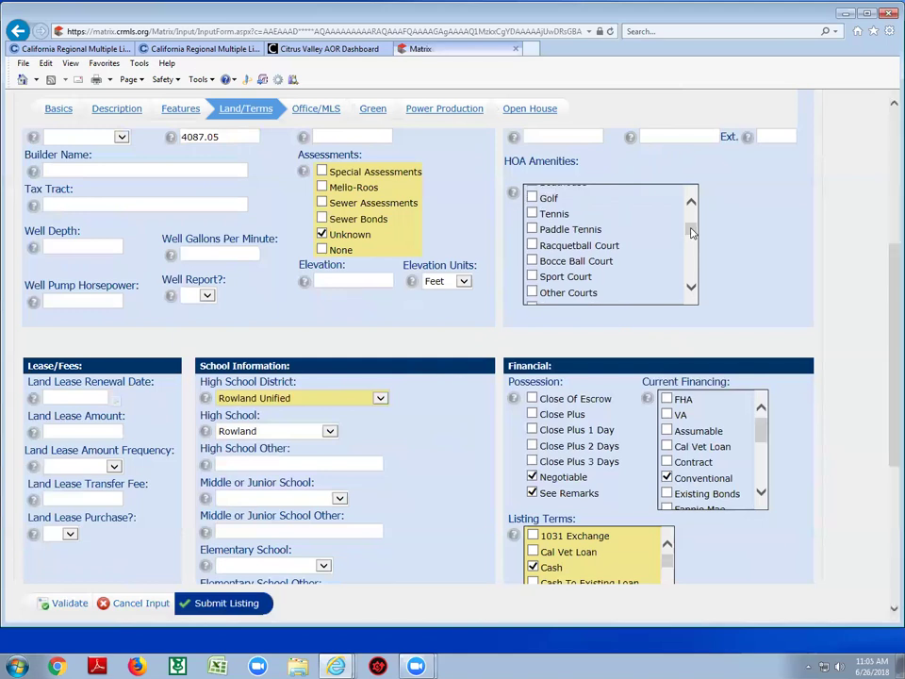
drag(691, 233, 692, 237)
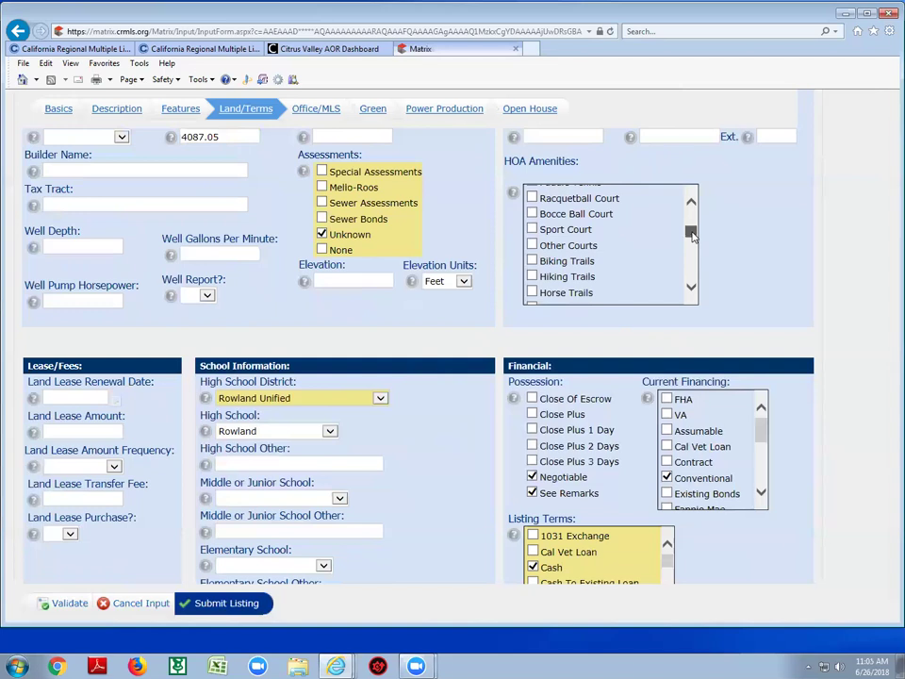
drag(691, 237, 692, 239)
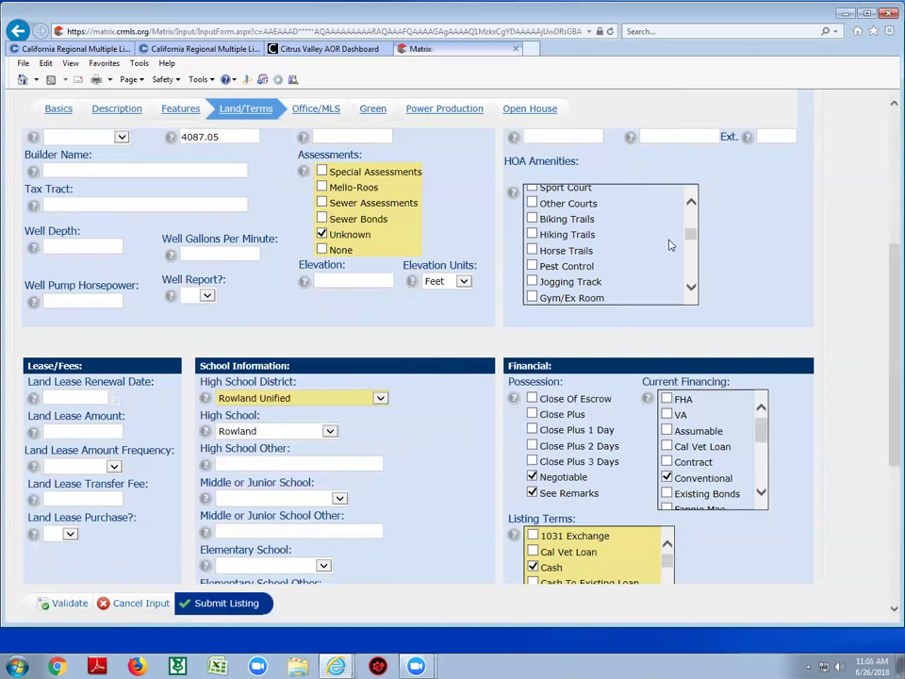
drag(691, 238, 690, 241)
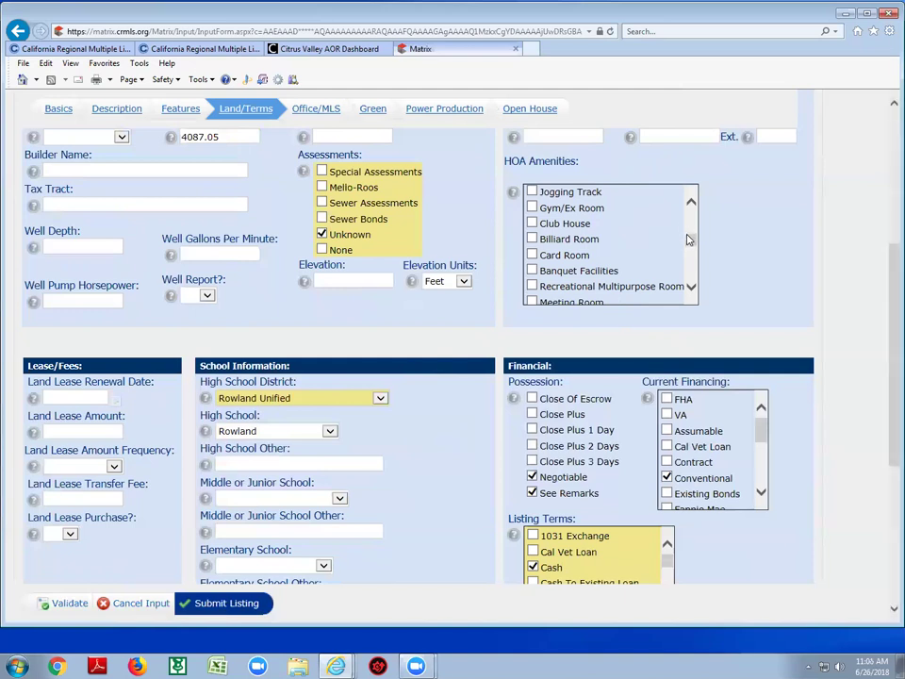
drag(690, 239, 691, 246)
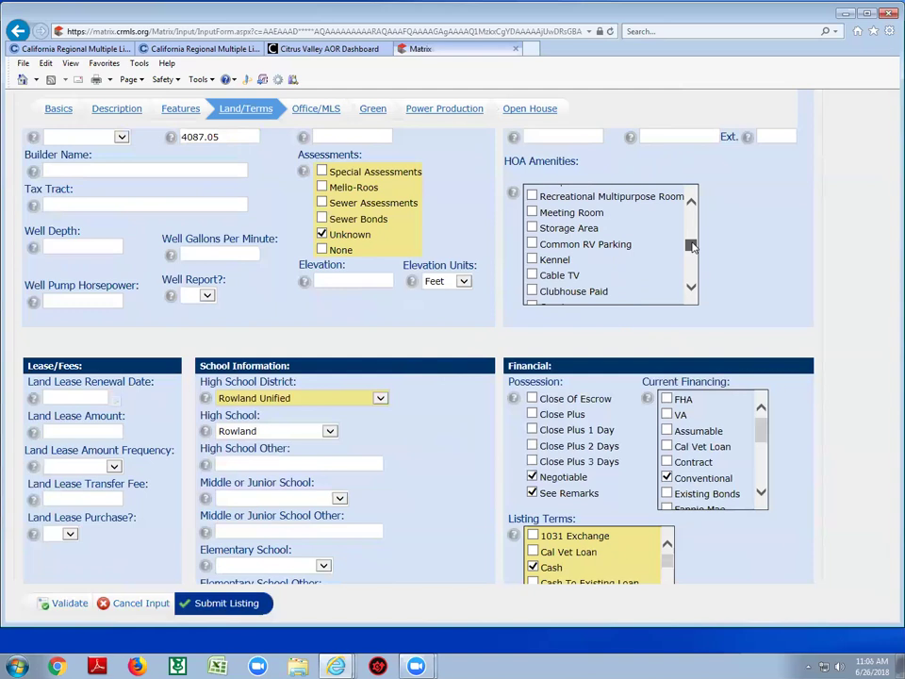
drag(692, 245, 692, 250)
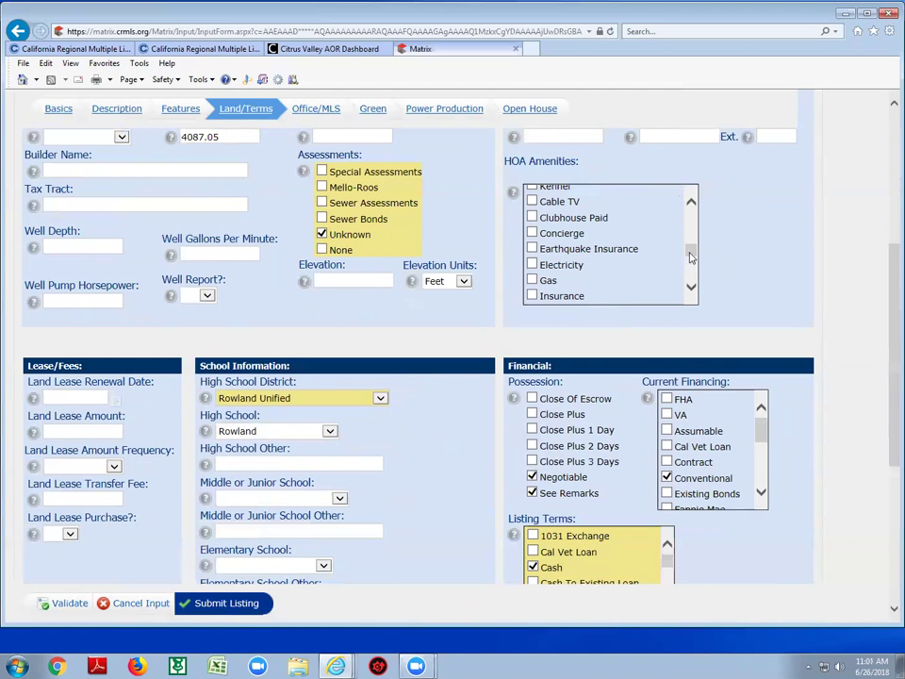
drag(691, 252, 694, 261)
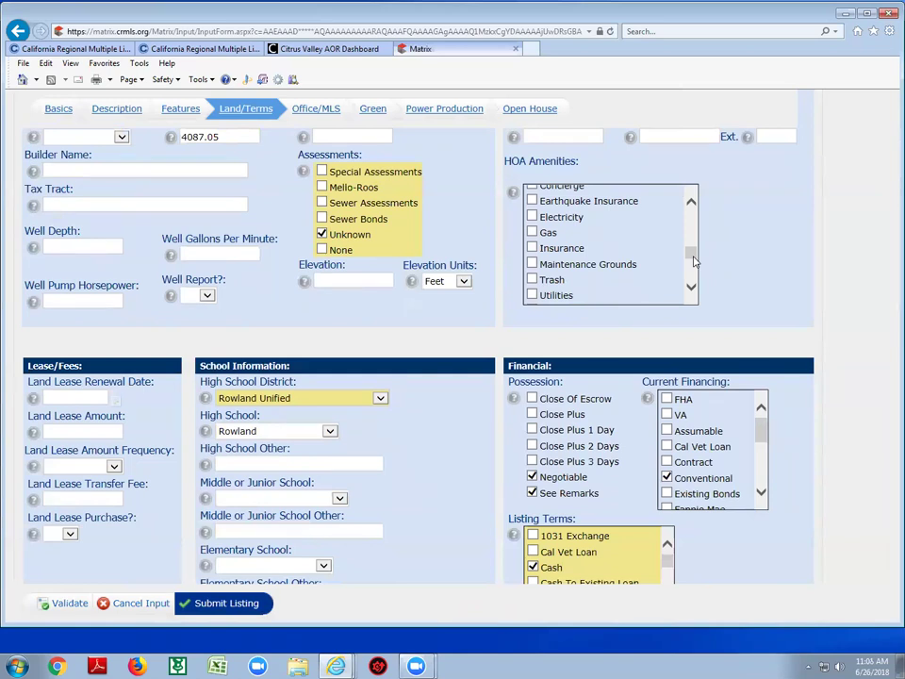
mouse_move(695, 262)
mouse_down()
mouse_move(695, 251)
mouse_move(699, 259)
mouse_up()
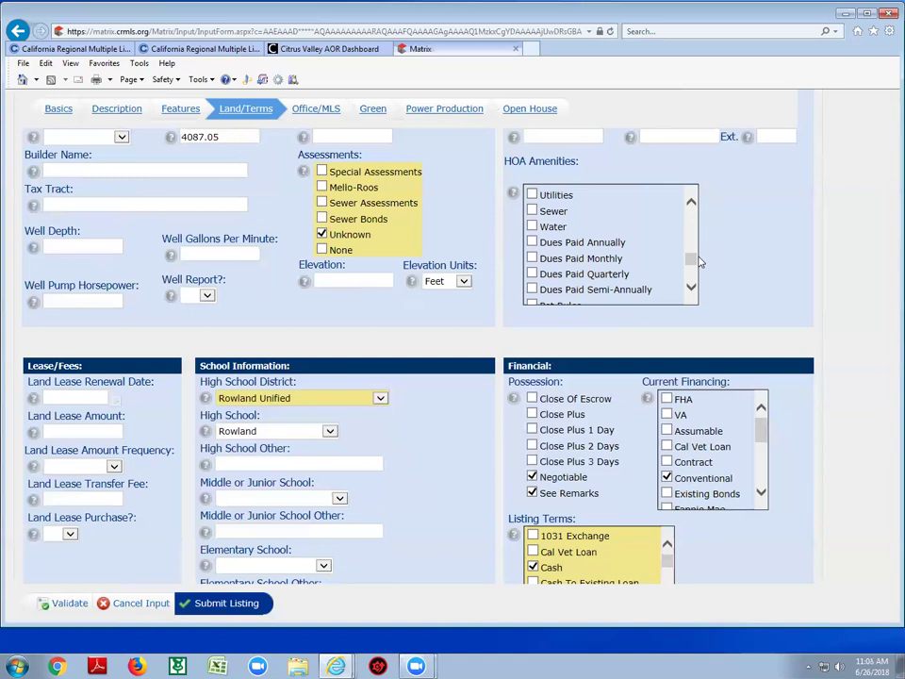
drag(689, 260, 693, 268)
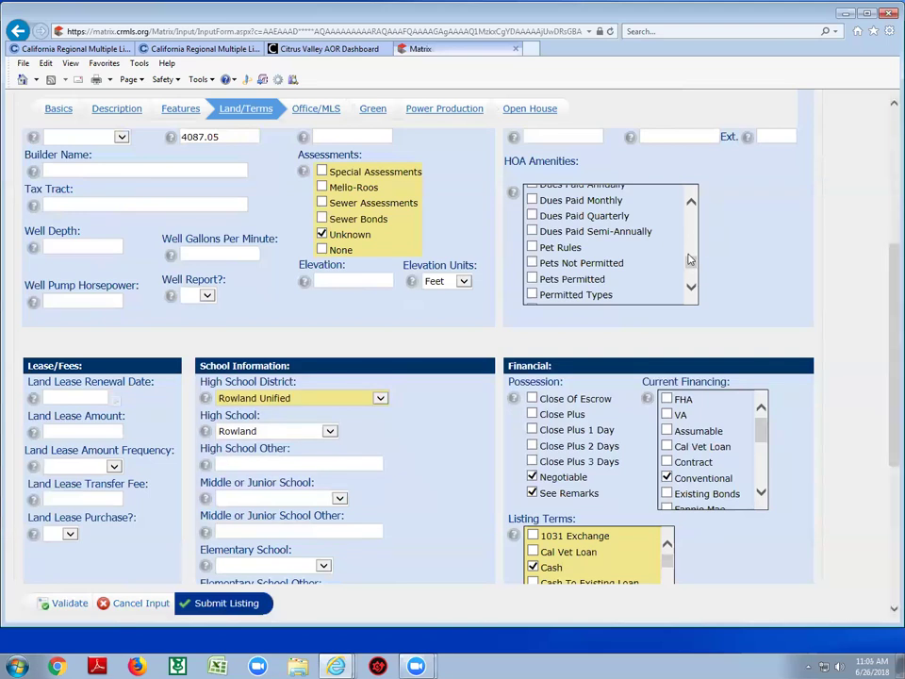
scroll(694, 269, down, 1)
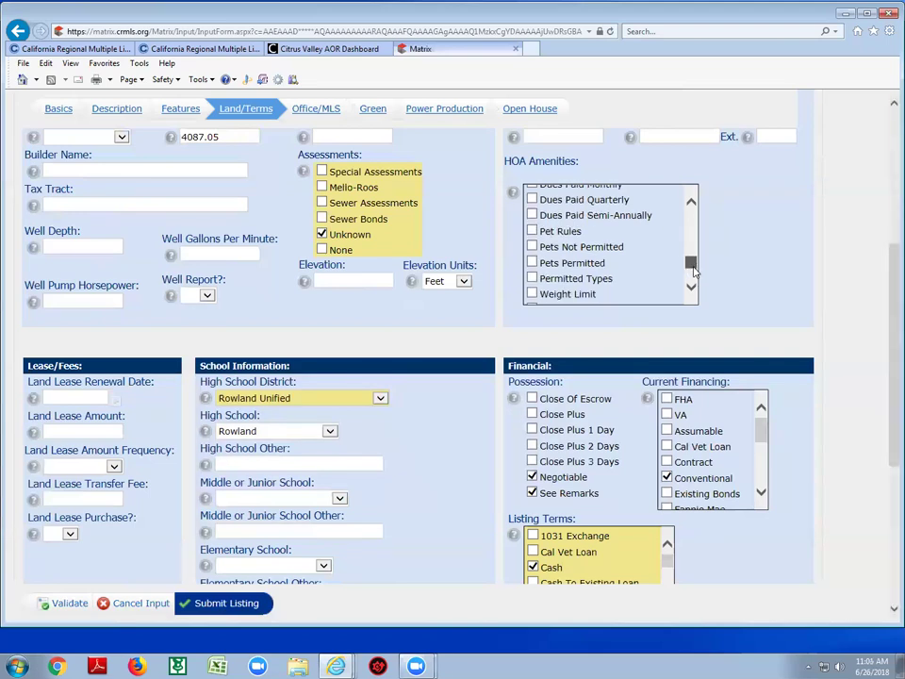
scroll(694, 270, down, 1)
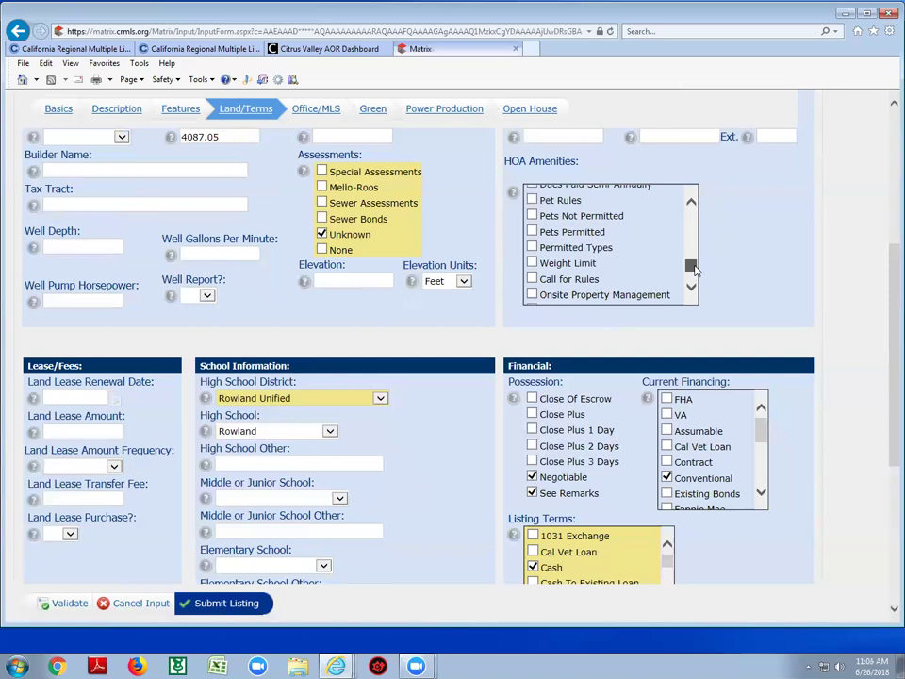
scroll(694, 273, down, 1)
scroll(693, 274, down, 1)
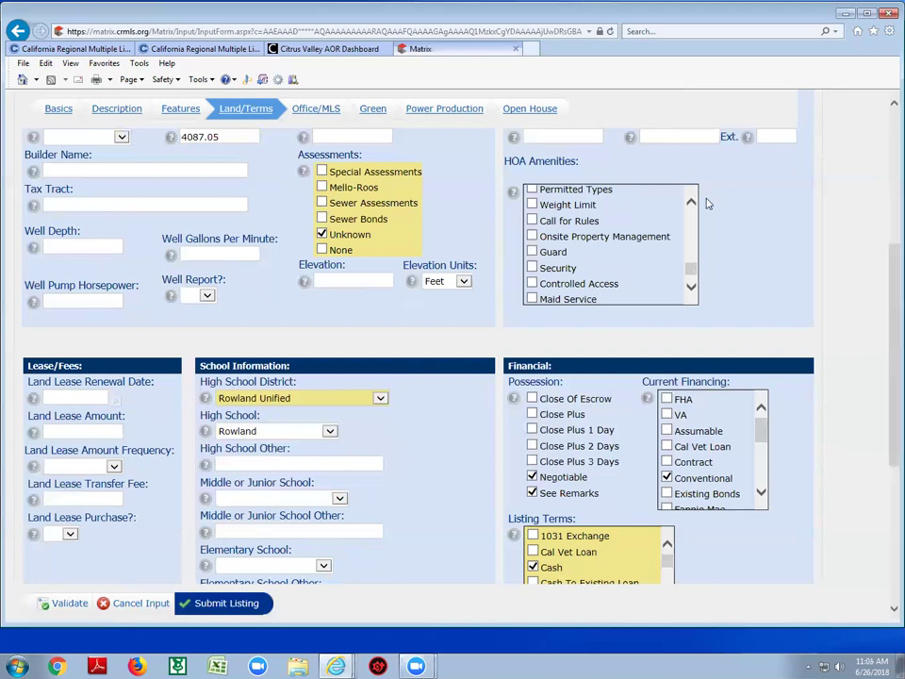
click(692, 284)
click(691, 284)
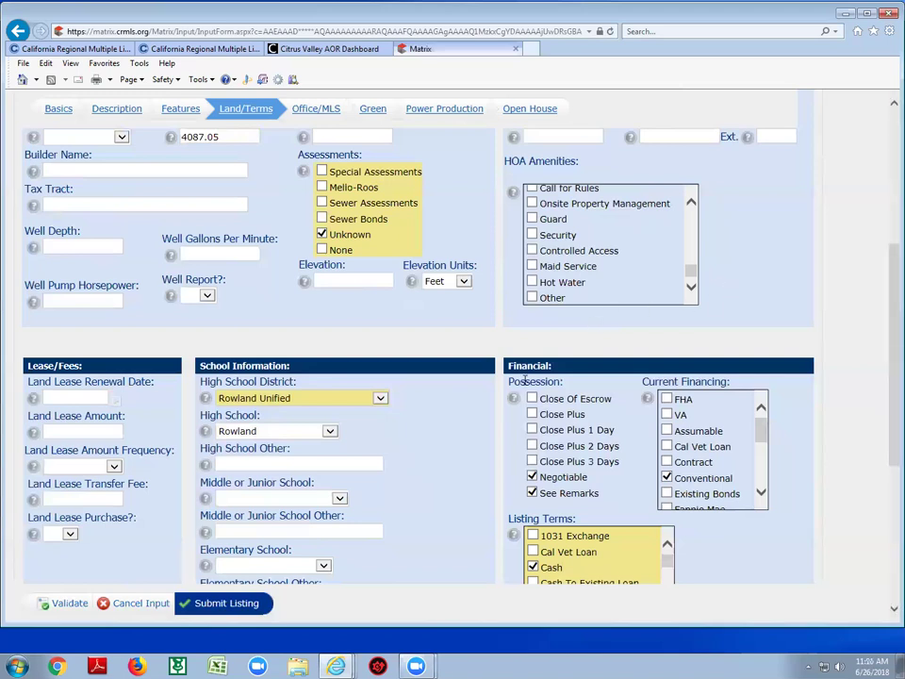
View the Lease/Fees section, including the Land Lease Renewal Date calendar and Land Lease Amount Frequency choices, leaving both fields blank.
scroll(444, 358, down, 3)
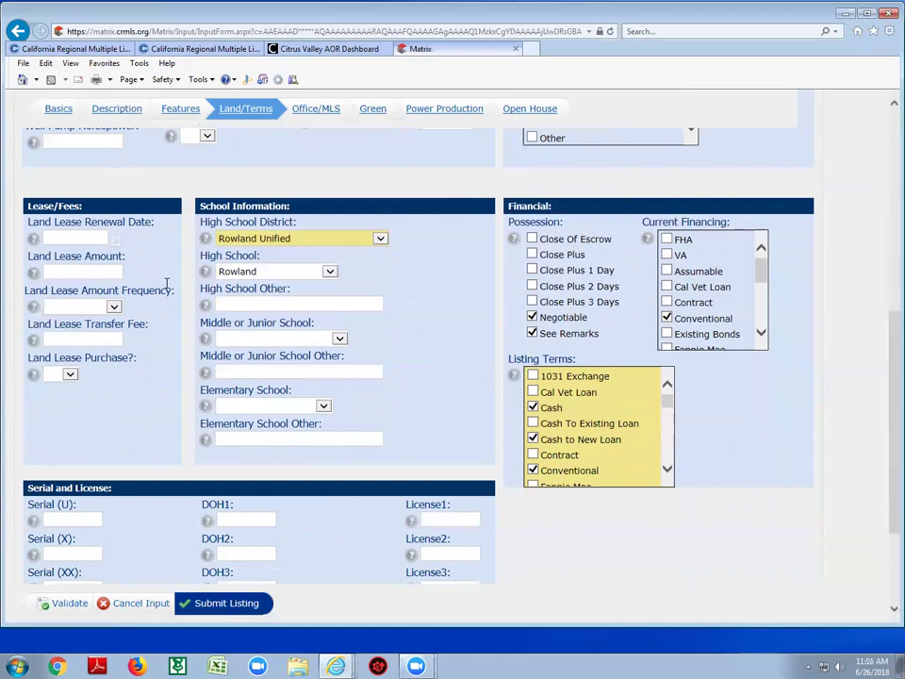
click(116, 247)
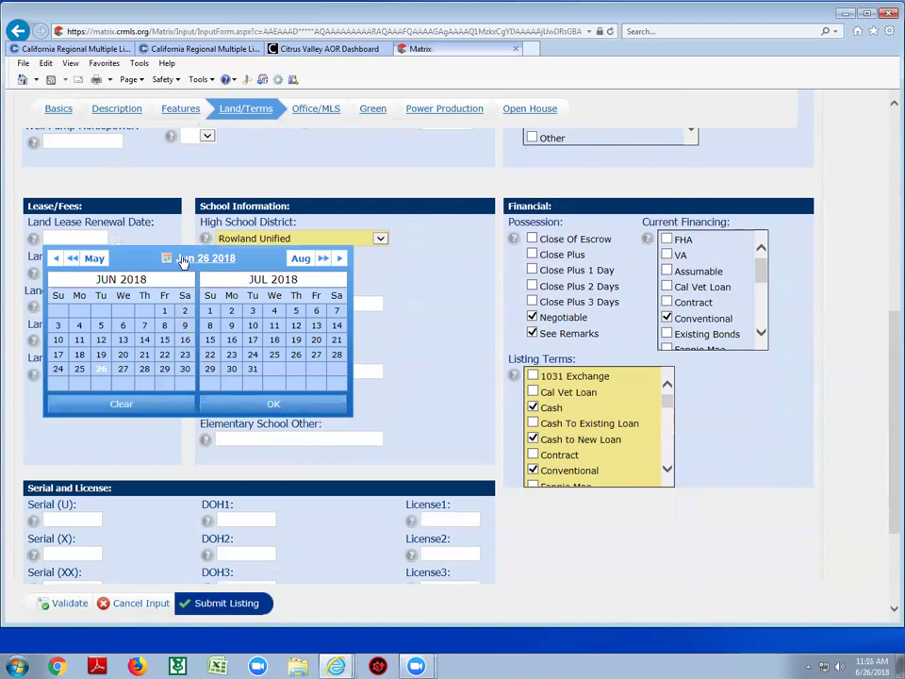
click(168, 236)
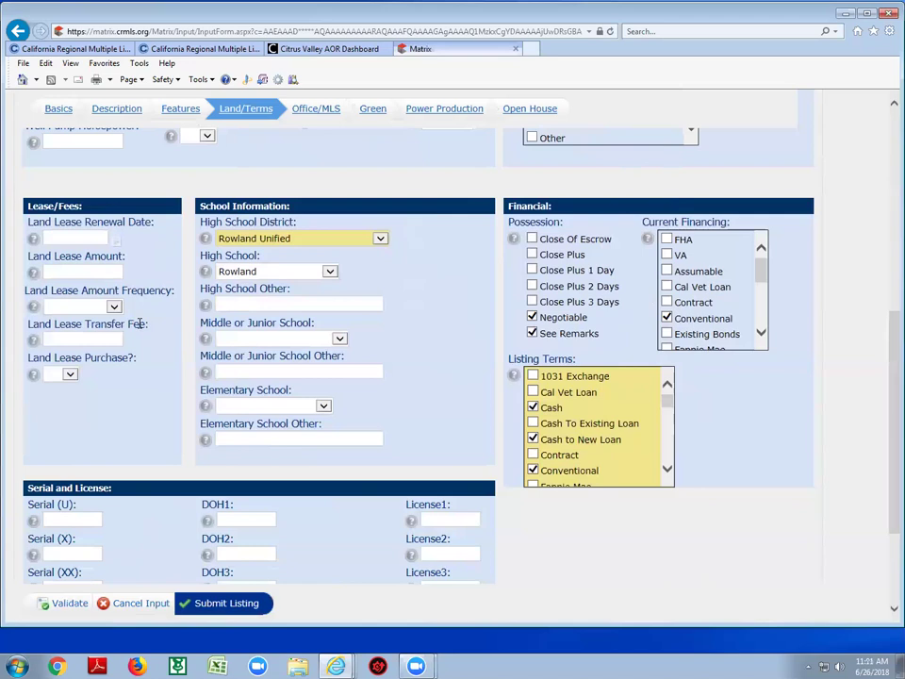
click(113, 307)
click(113, 308)
Look over the Current Financing and Listing Terms options, along with the school and Serial and License fields.
drag(771, 273, 768, 302)
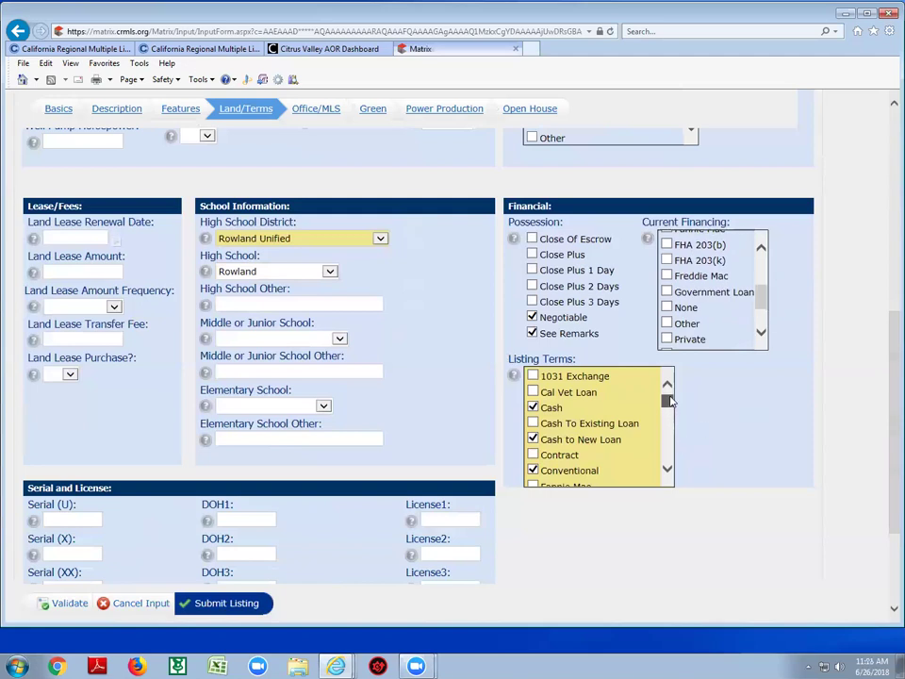
drag(671, 400, 672, 416)
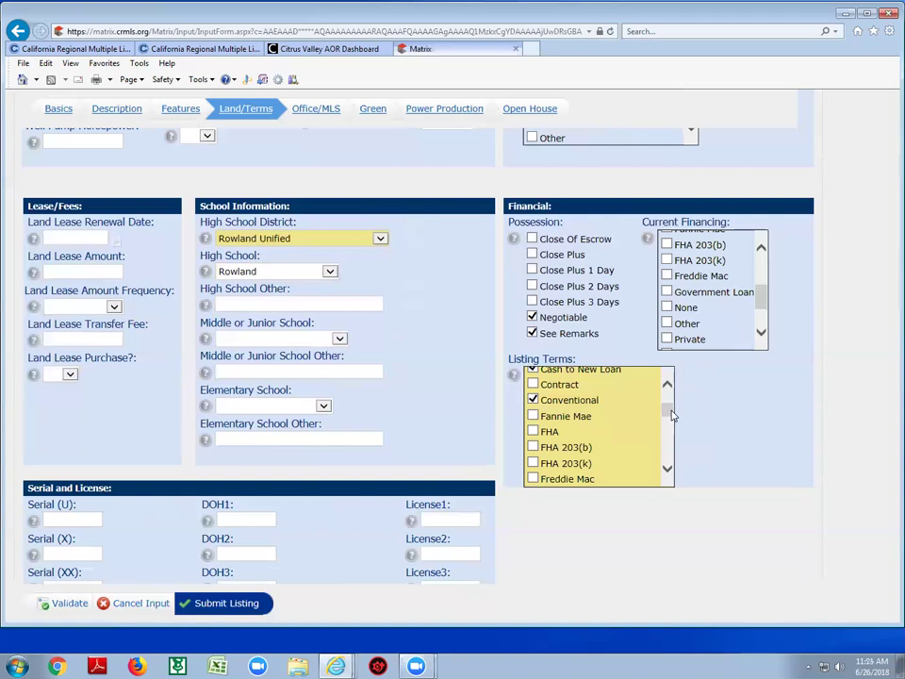
scroll(617, 368, down, 3)
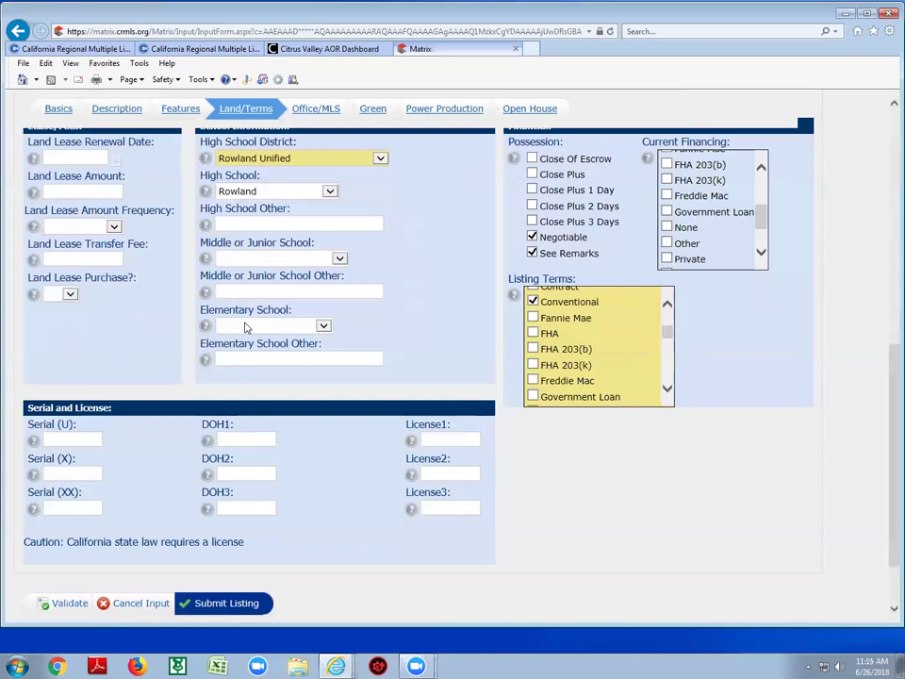
Continue to the Office/MLS page and view the Listing Service and Listing Agreement choices without changing either selection.
click(318, 109)
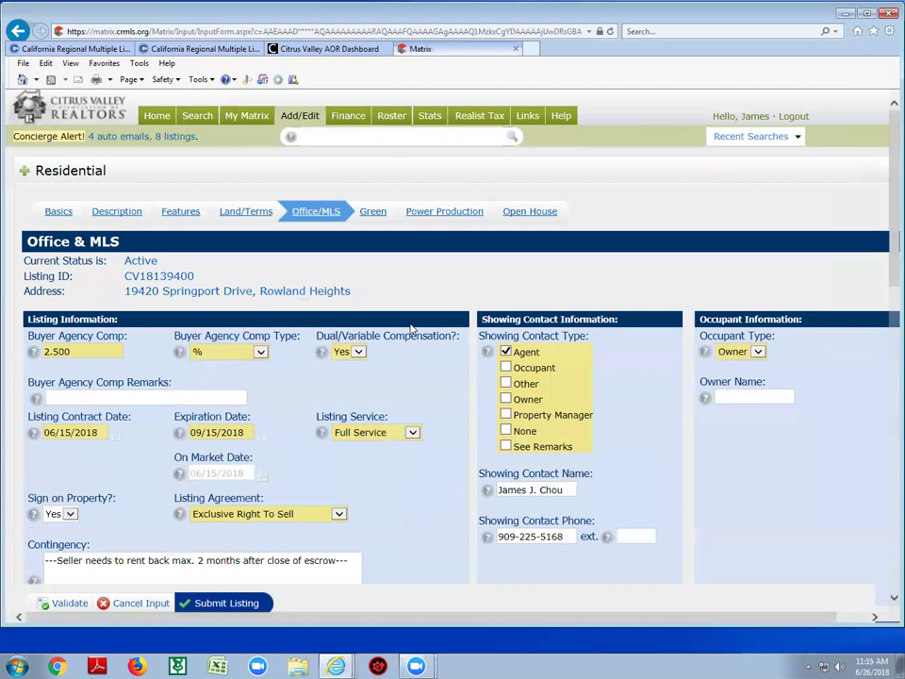
scroll(394, 329, down, 1)
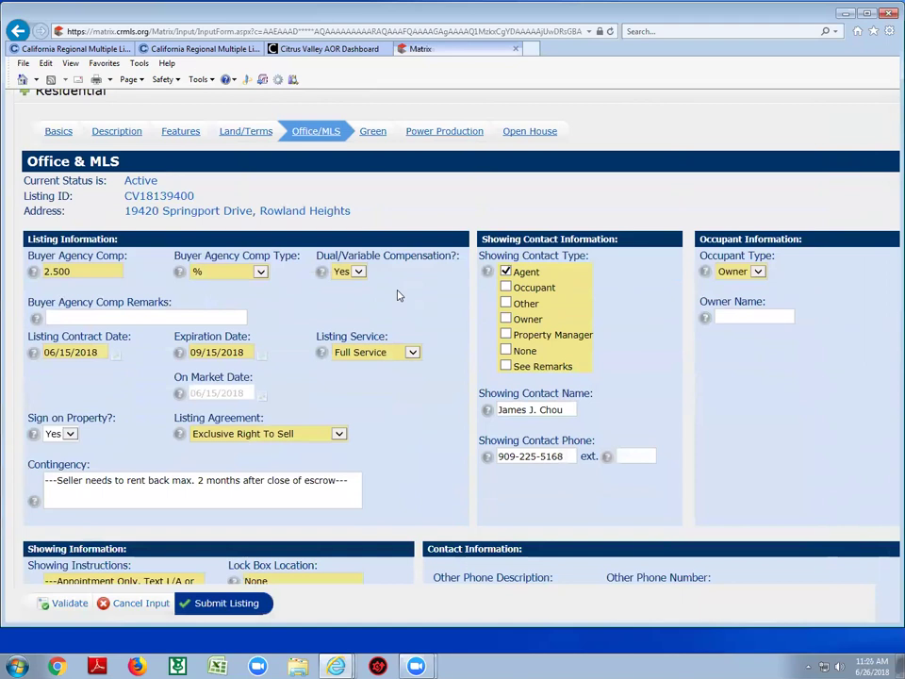
click(412, 352)
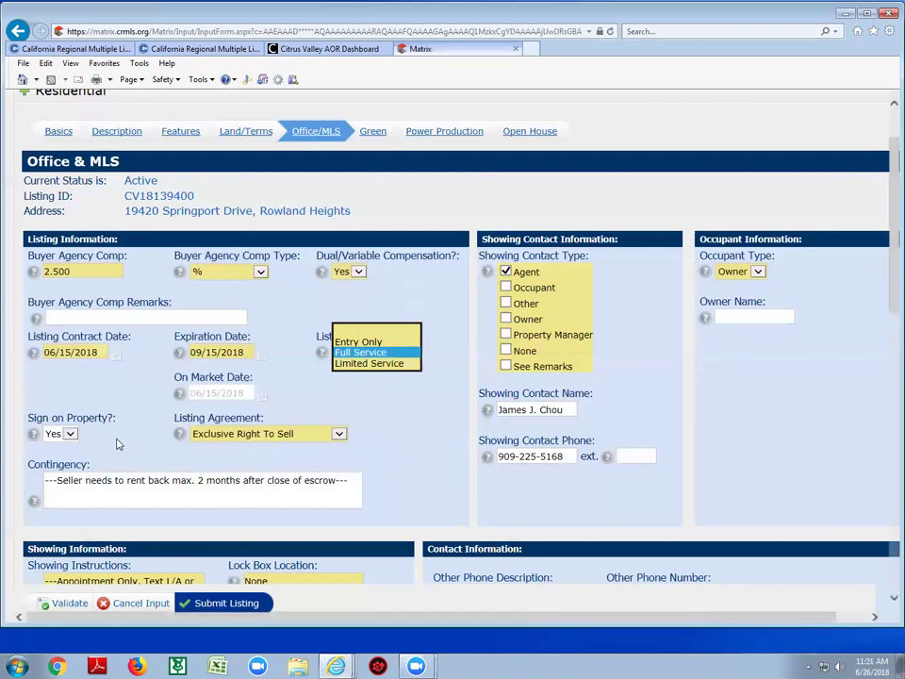
scroll(120, 427, down, 1)
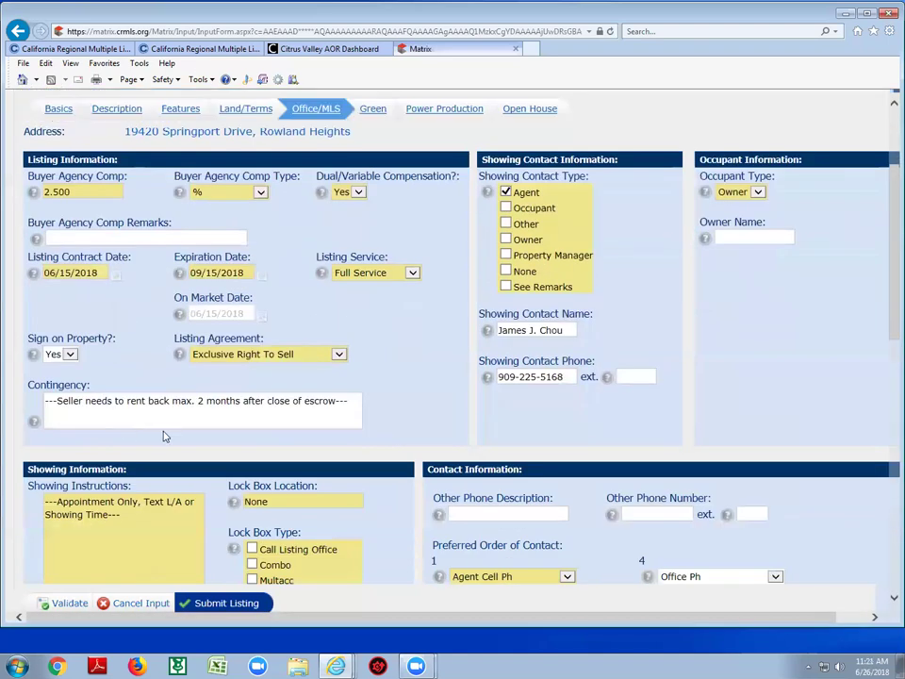
click(339, 353)
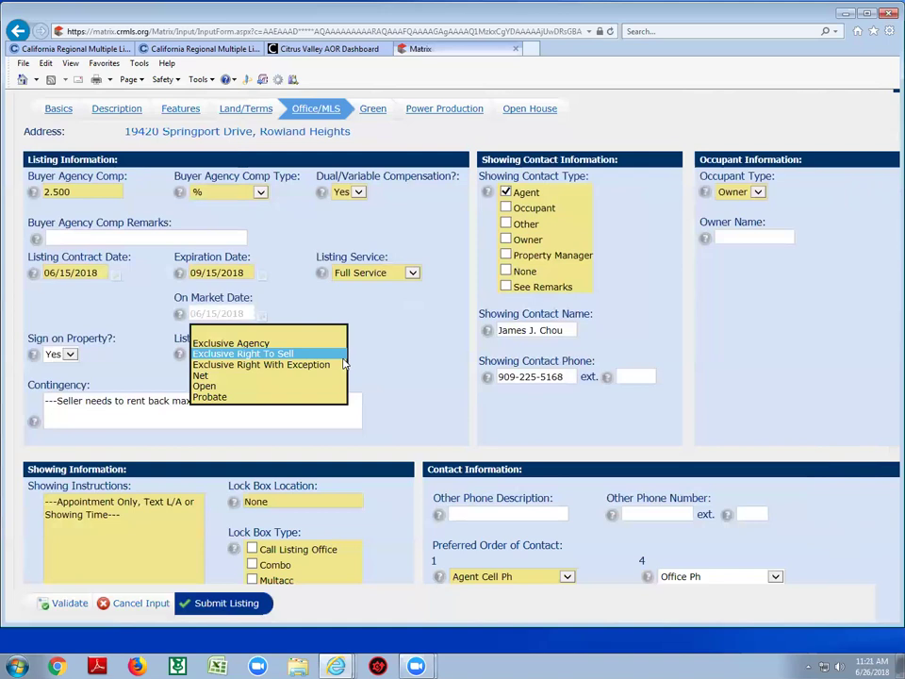
click(421, 350)
Examine the showing instructions and lock box fields, including the Lock Box Version choices, leaving the version blank.
scroll(406, 359, down, 1)
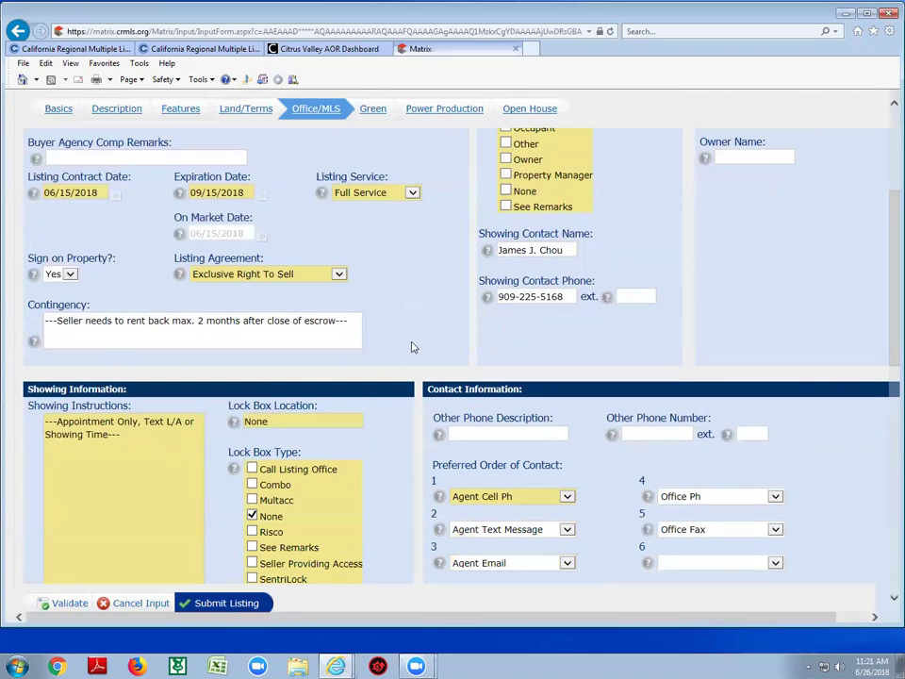
scroll(411, 347, down, 2)
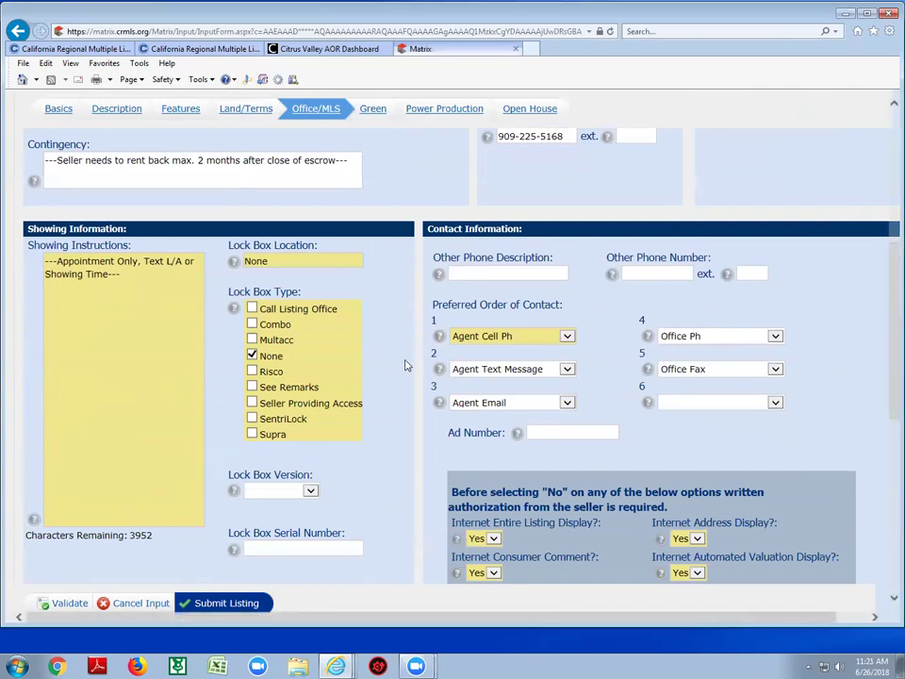
scroll(391, 363, down, 2)
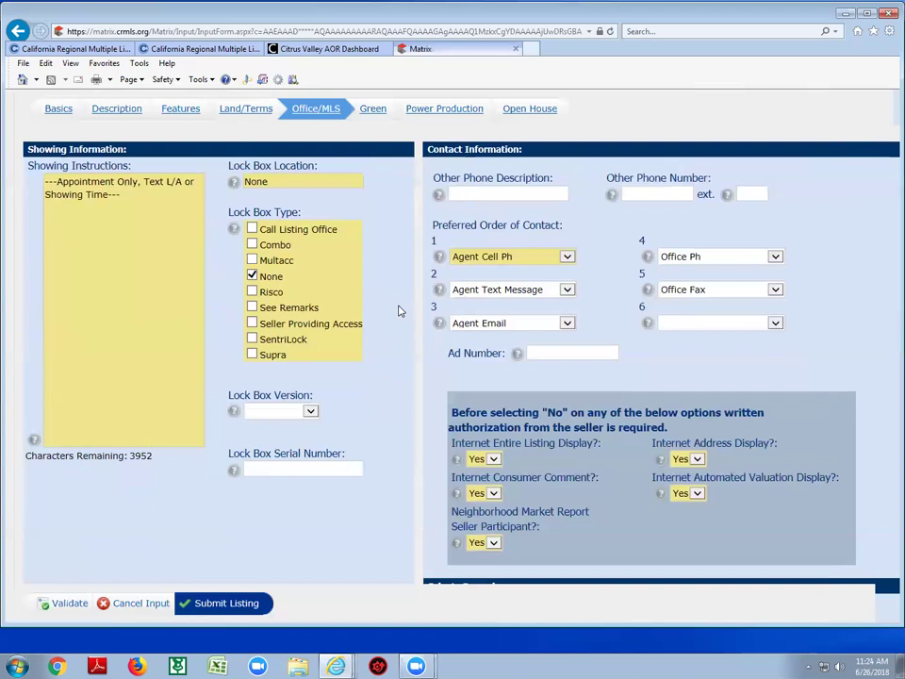
click(310, 412)
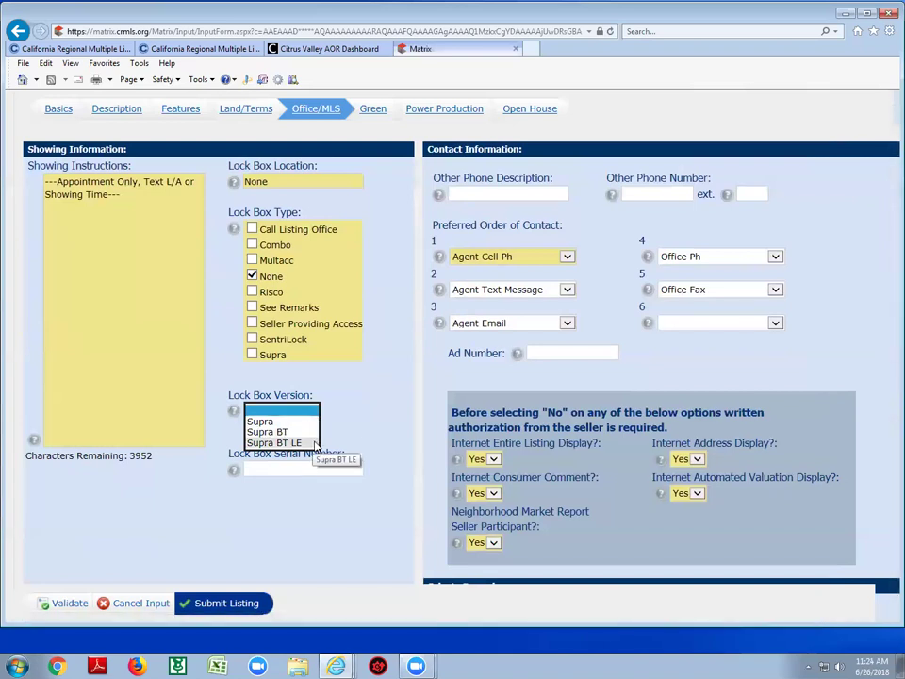
click(391, 404)
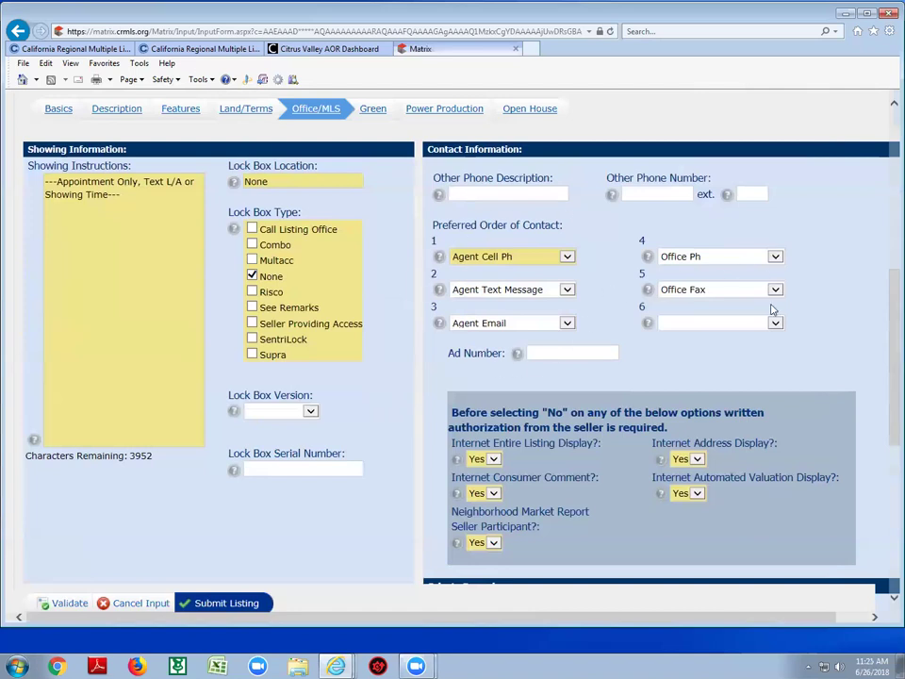
Review the internet display options, Private Remarks and Agent Information, and continue to the Green page.
scroll(507, 321, down, 1)
scroll(506, 320, down, 1)
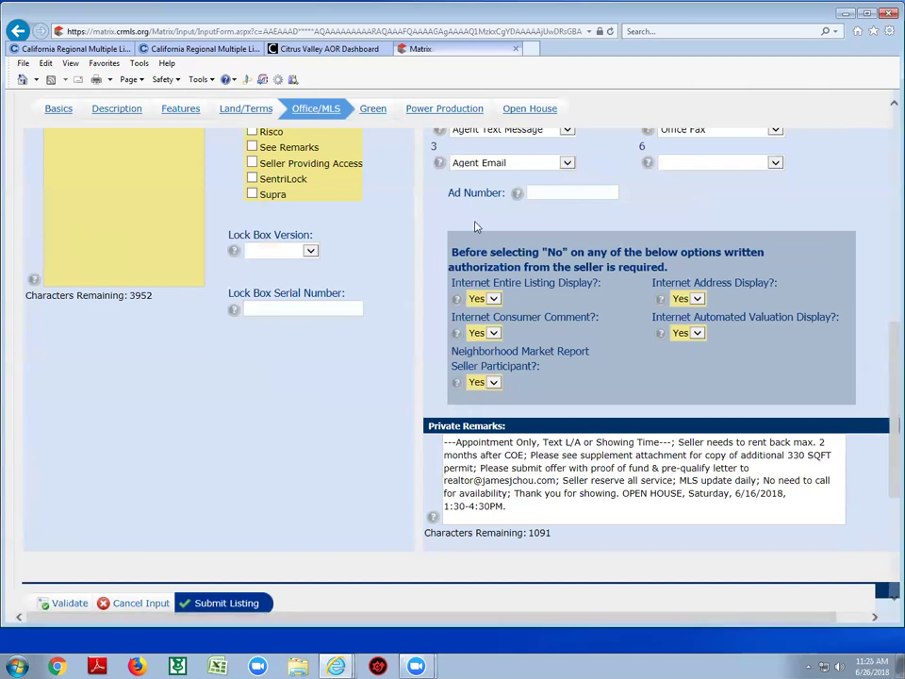
scroll(476, 226, down, 3)
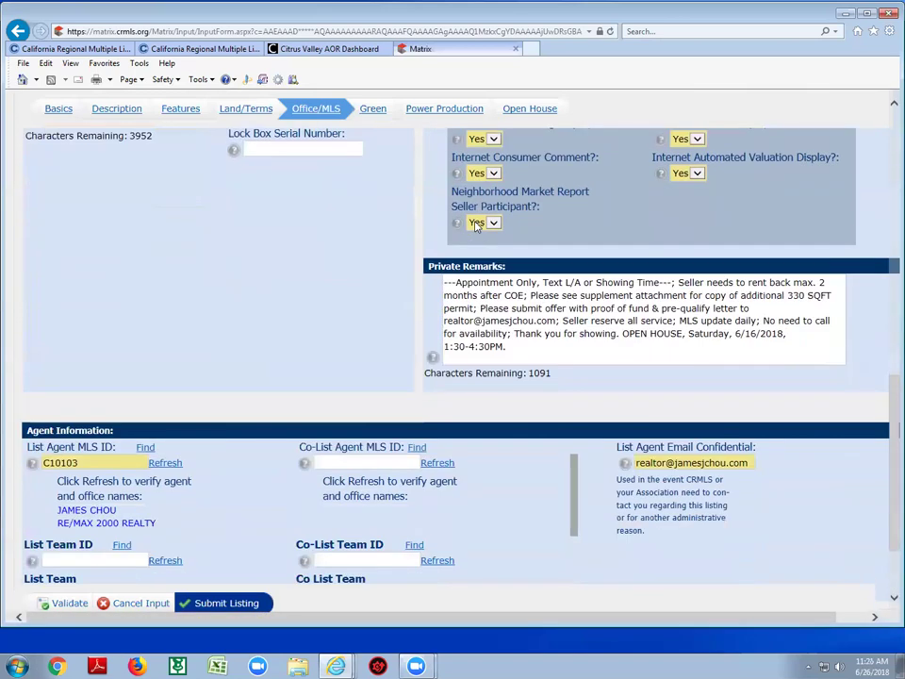
scroll(476, 224, down, 2)
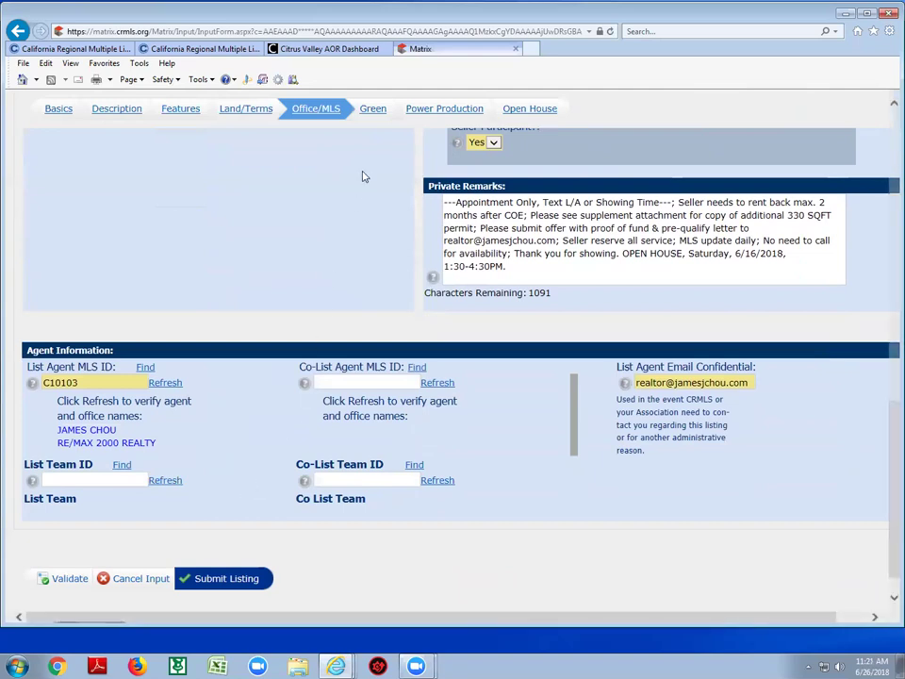
click(376, 111)
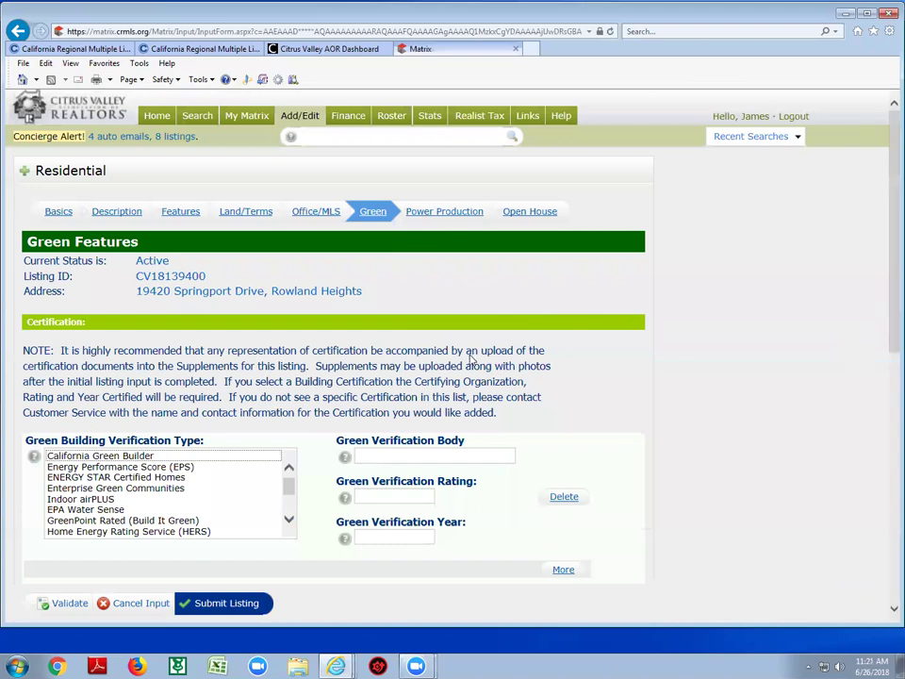
Look over the green certification fields and continue through the Power Production page to the Open House page.
scroll(471, 358, down, 3)
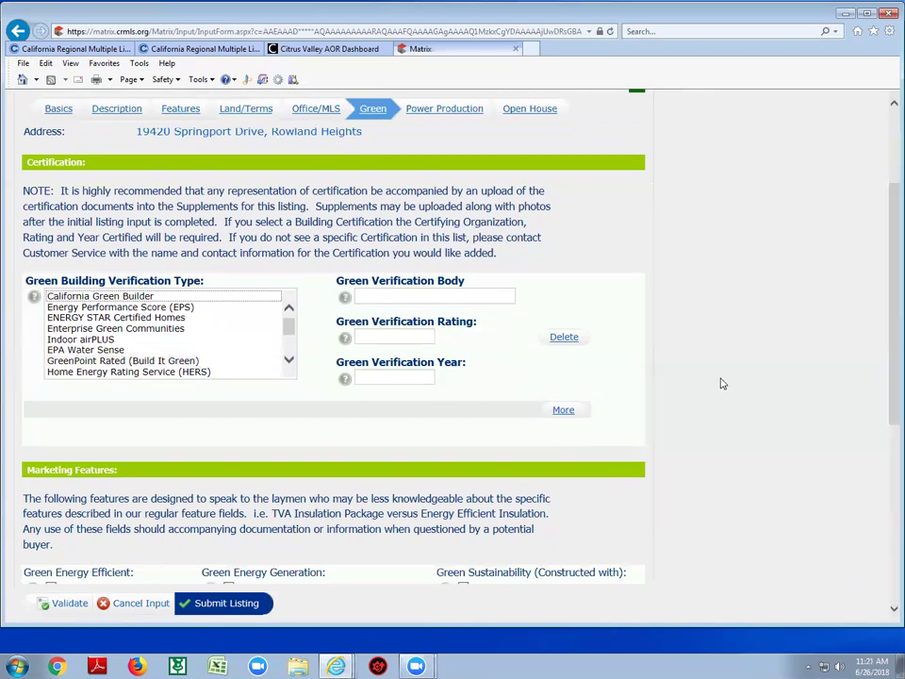
scroll(687, 355, up, 2)
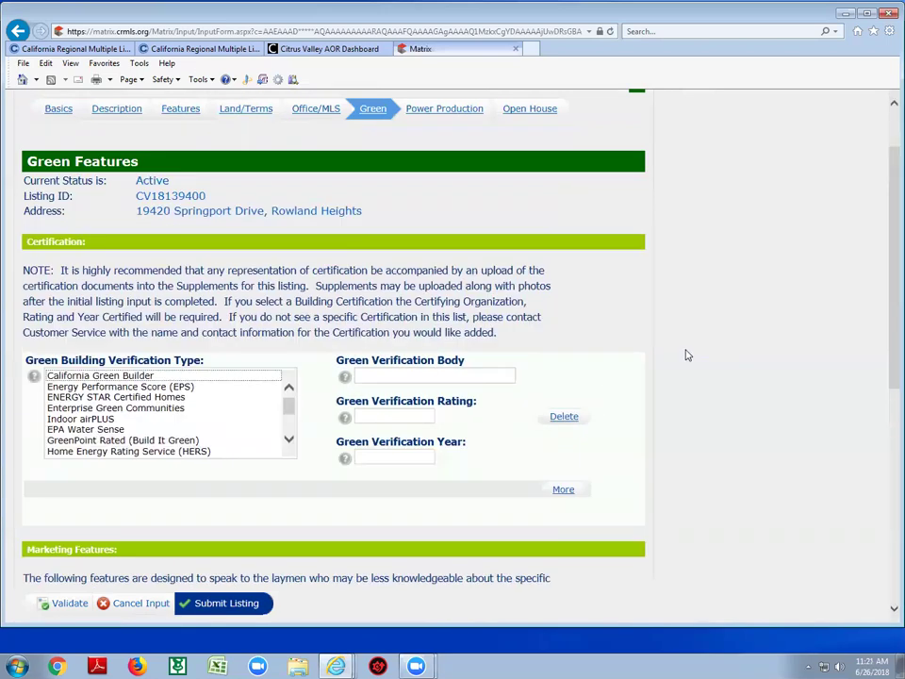
scroll(687, 355, up, 2)
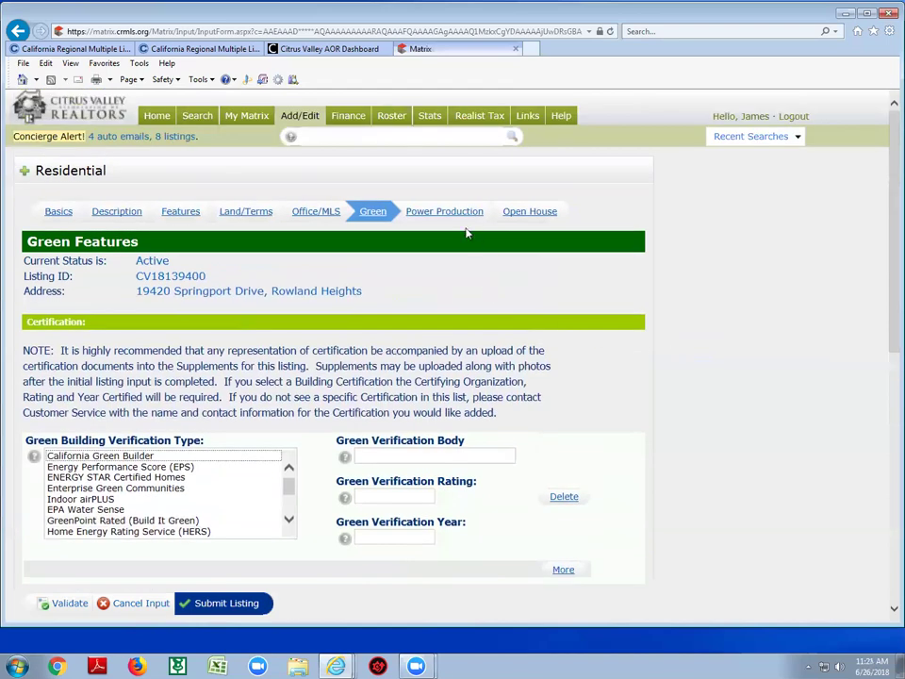
click(448, 213)
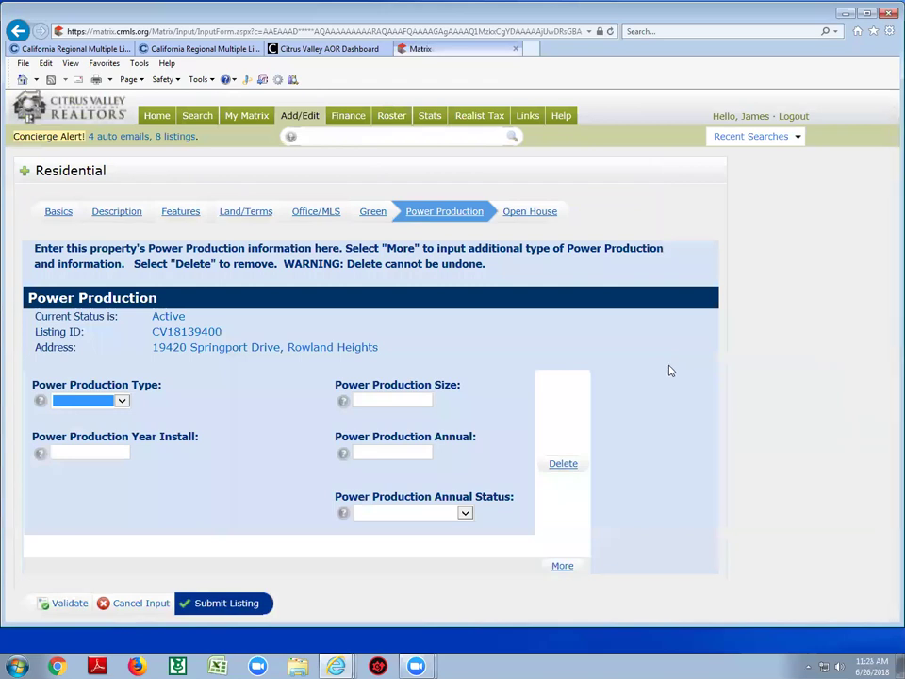
click(530, 213)
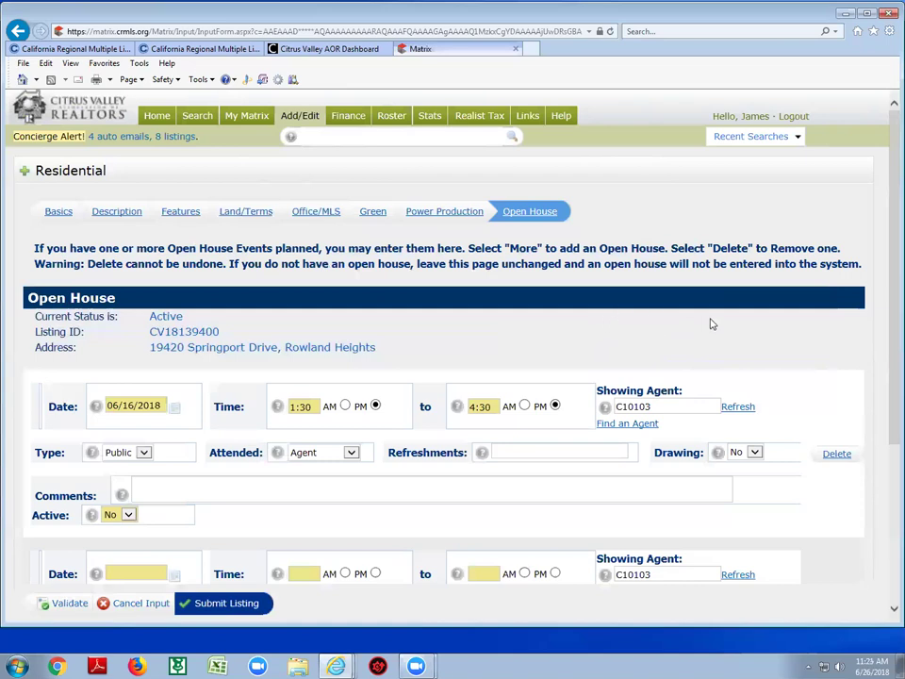
Leave the listing form for the home page and open the West Covina listing from the Market Watch new listings.
click(157, 115)
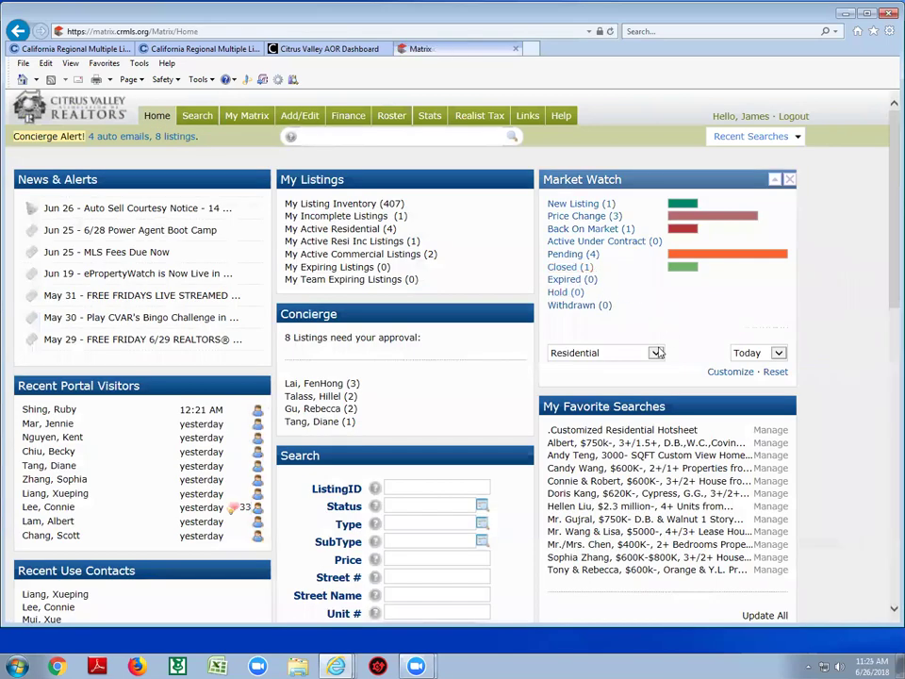
click(580, 202)
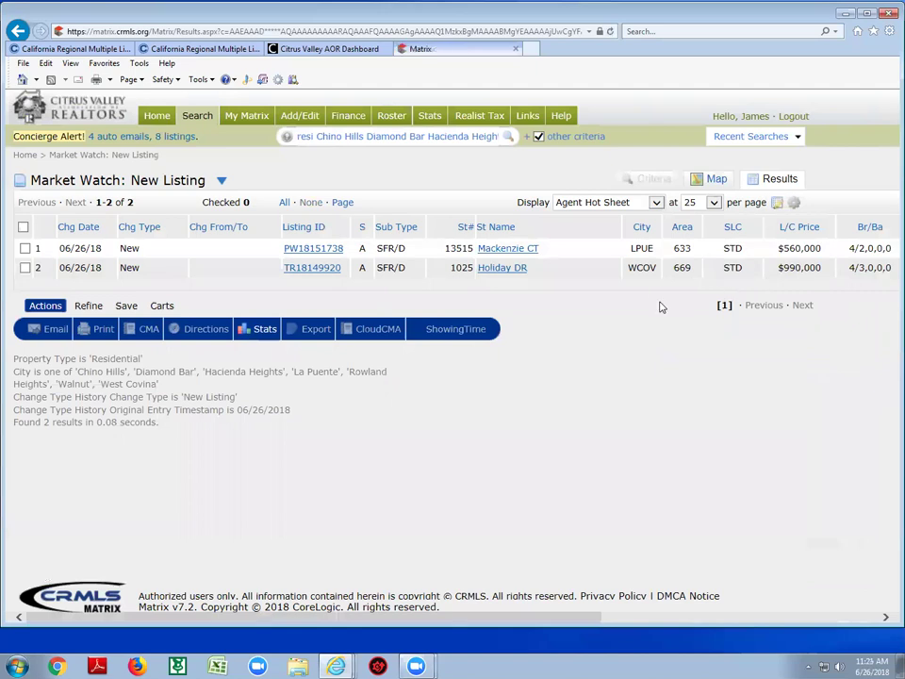
click(314, 268)
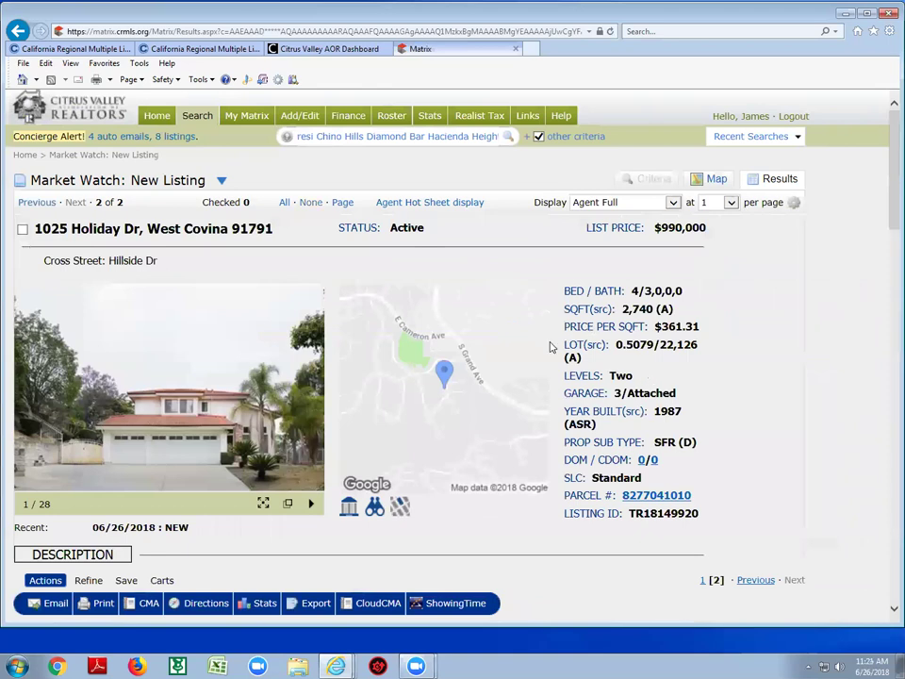
Go back to the home page and view the Market Watch price changes before returning home.
click(17, 31)
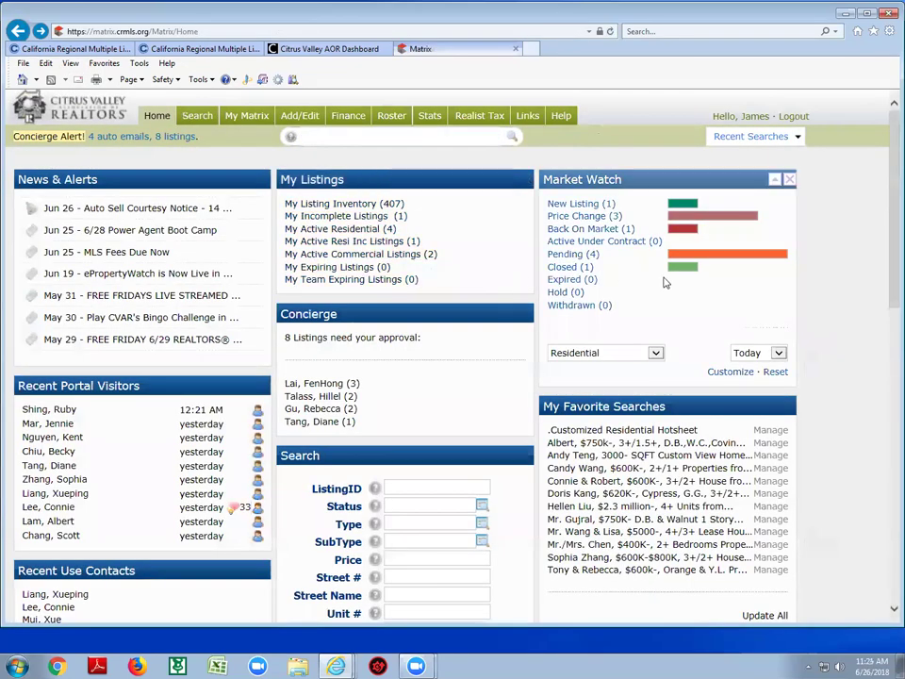
click(604, 218)
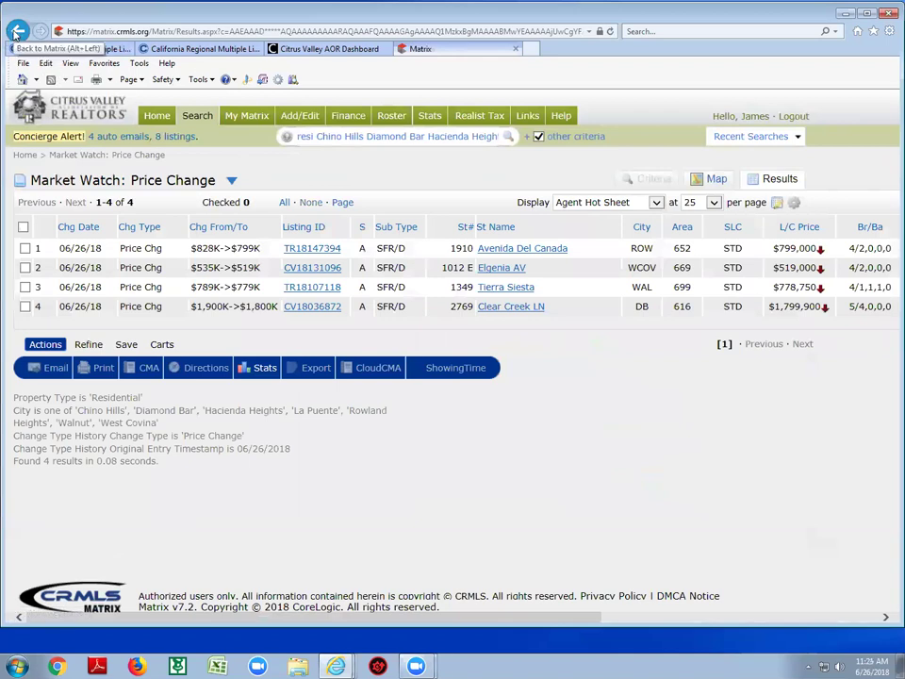
click(16, 32)
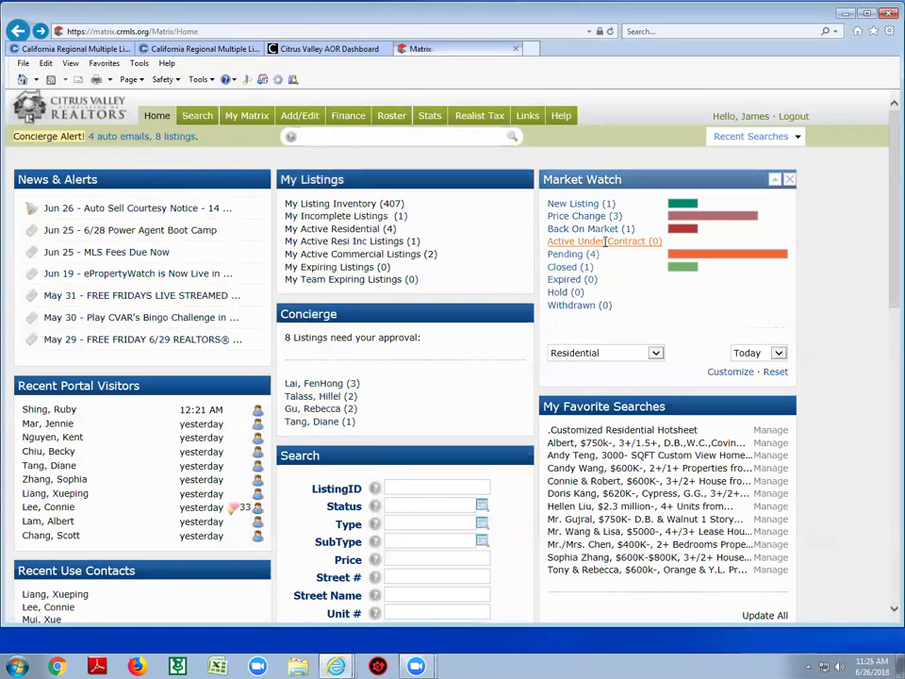
Show the Market Watch pending listings and open the full details of the Chino Hills listing.
click(577, 255)
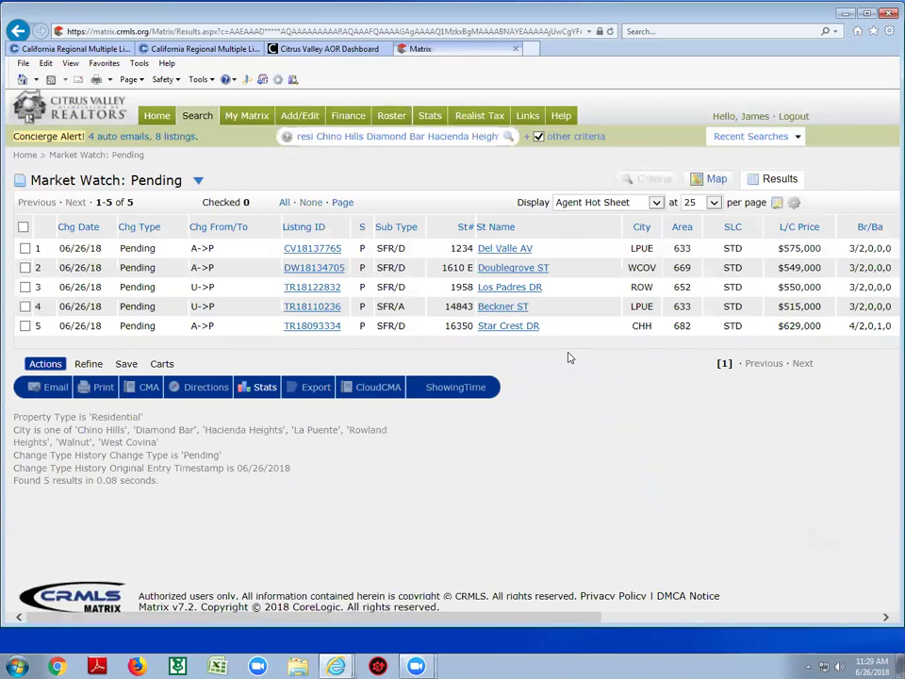
click(311, 325)
click(504, 327)
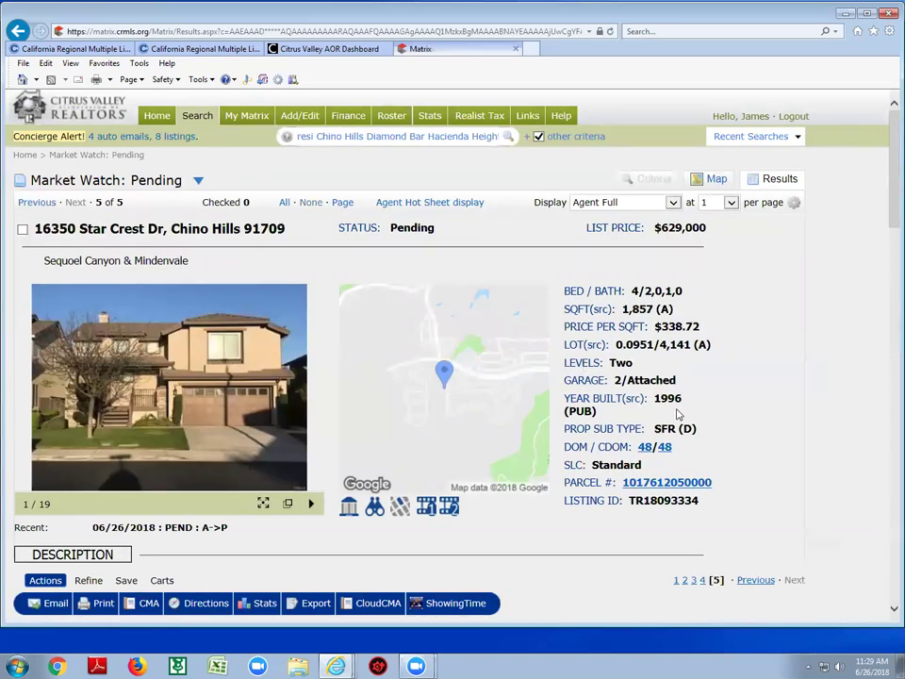
Open the Realist property report from the listing's parcel number and examine its owner, location, tax and assessment sections.
click(665, 489)
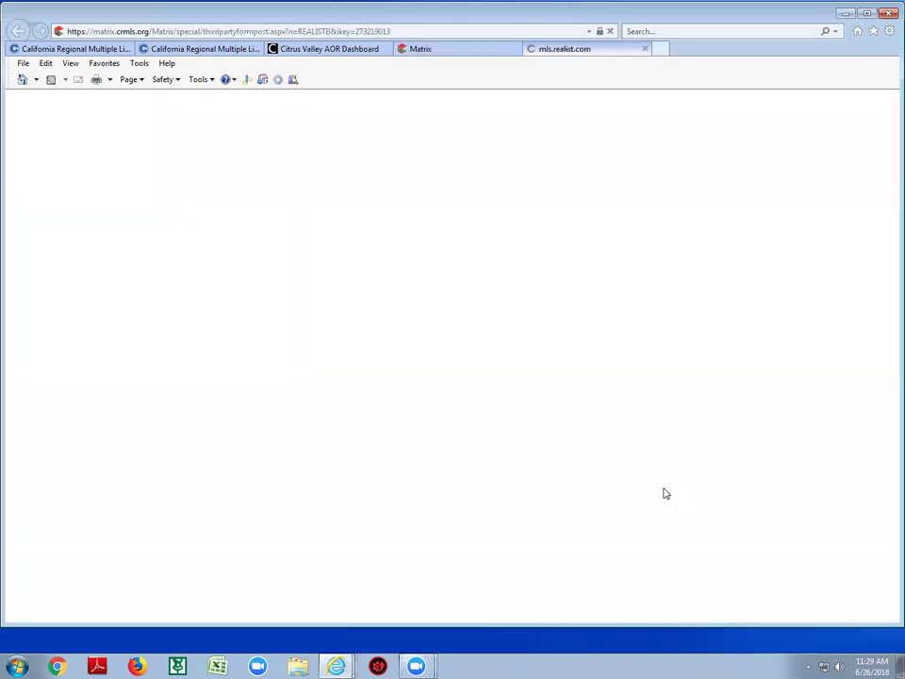
scroll(664, 493, down, 5)
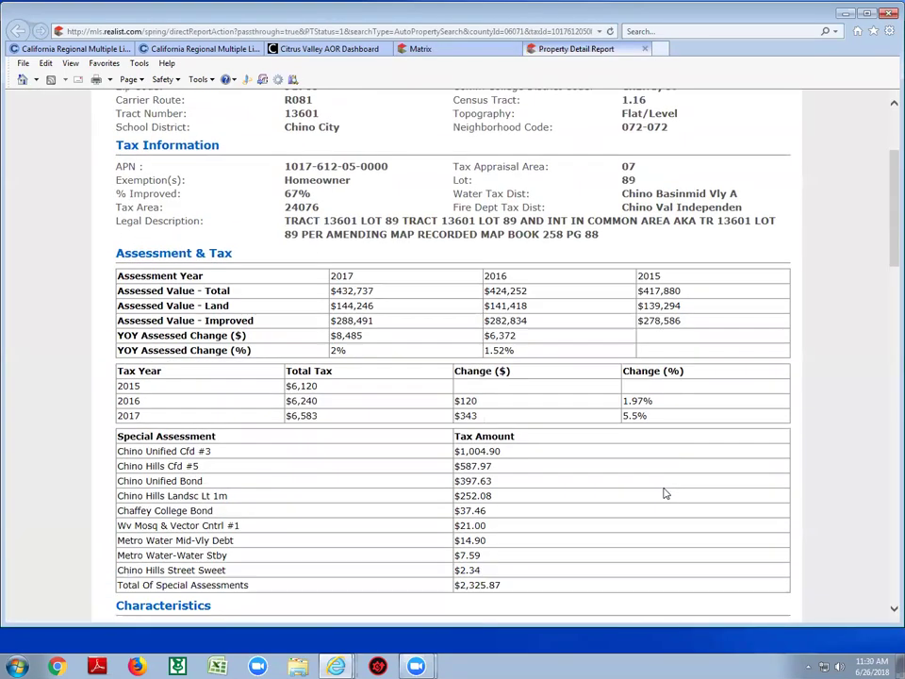
scroll(665, 492, up, 2)
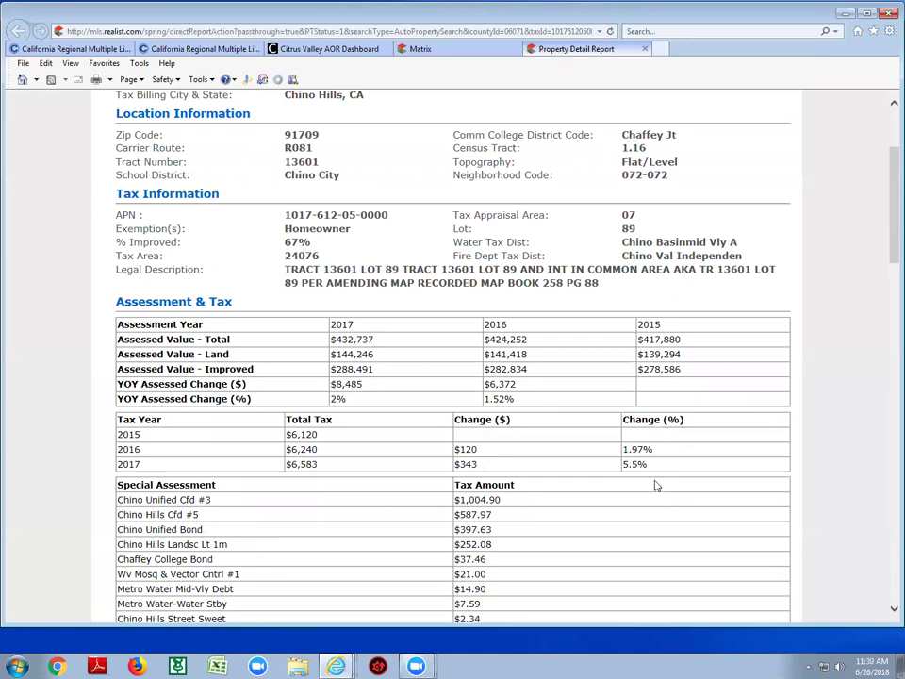
scroll(750, 479, up, 2)
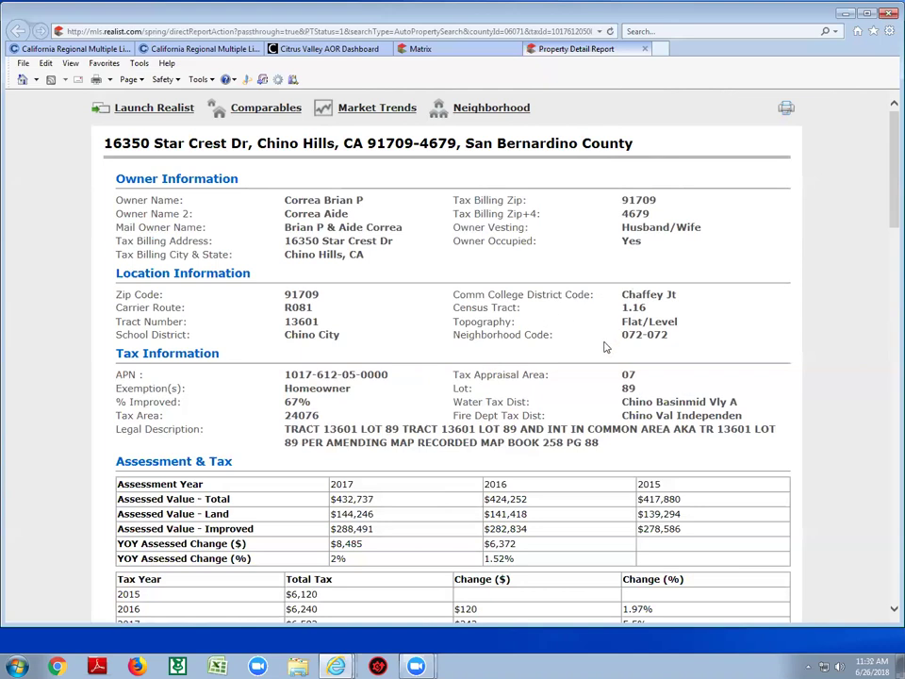
scroll(606, 346, down, 1)
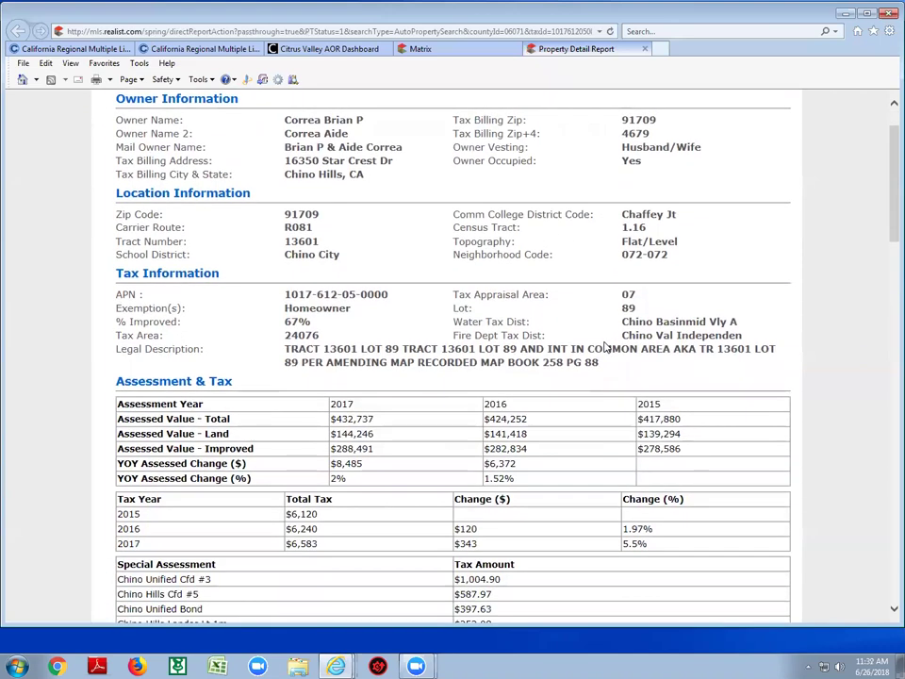